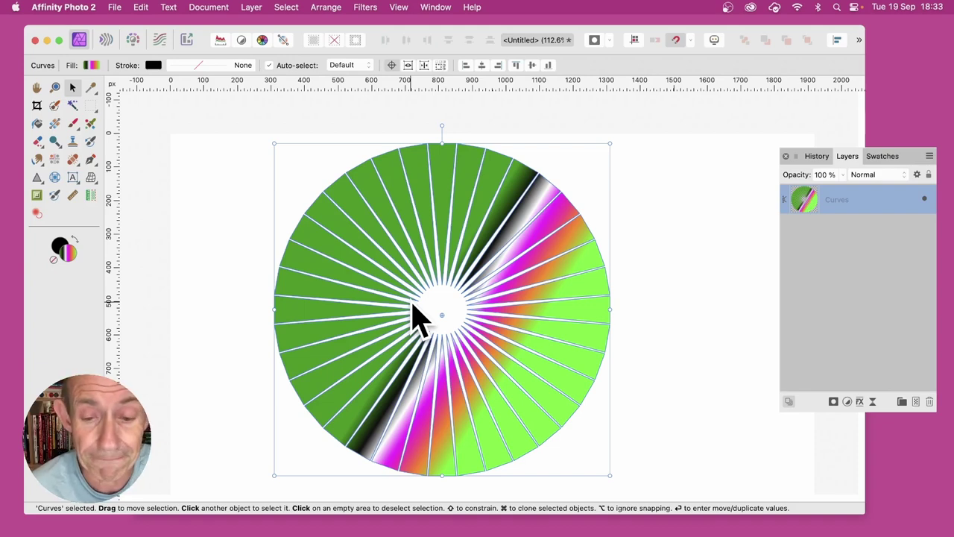
# Delete the starburst, draw a tall magenta-to-green triangle, and raise its rotation origin above the tip
pyautogui.press('Delete')
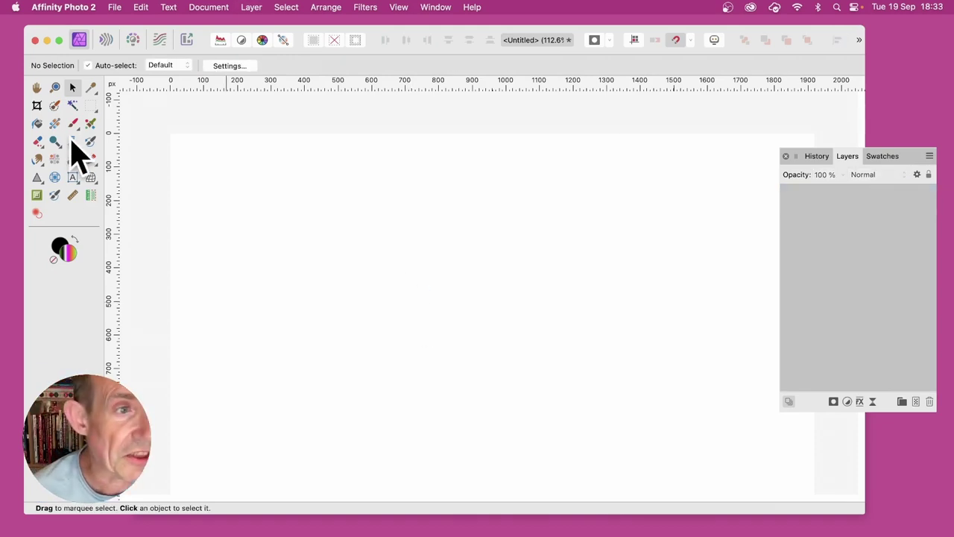
pyautogui.click(37, 179)
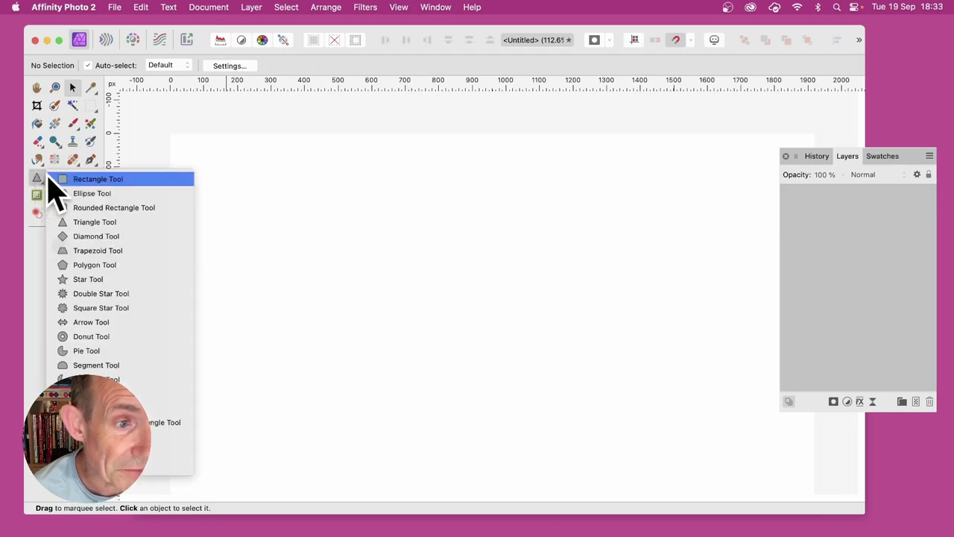
pyautogui.click(97, 222)
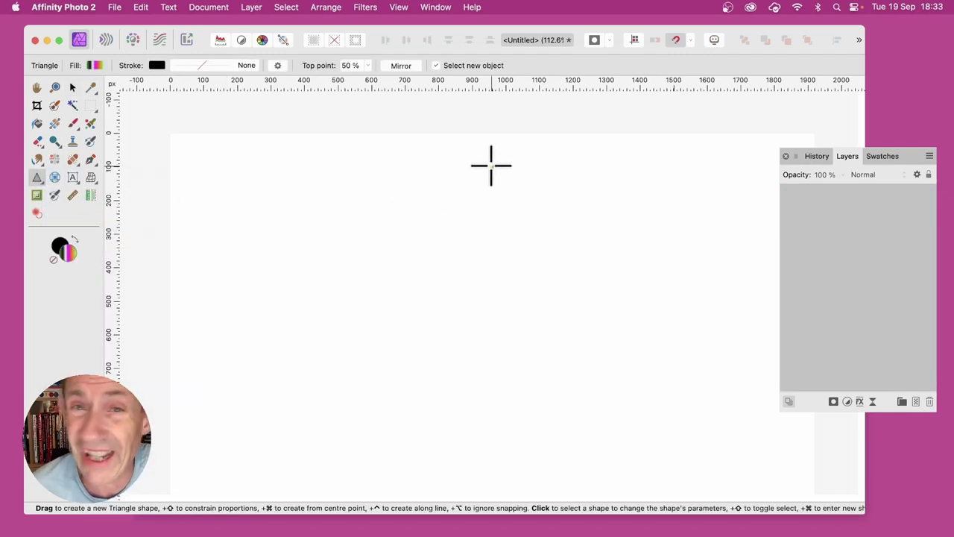
pyautogui.moveTo(459, 307); pyautogui.dragTo(490, 472)
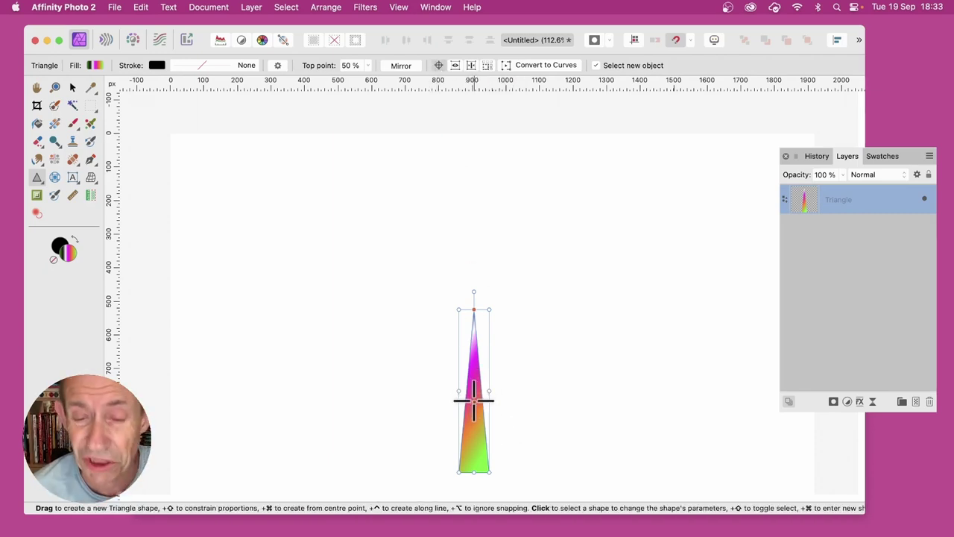
pyautogui.moveTo(473, 390); pyautogui.dragTo(473, 285)
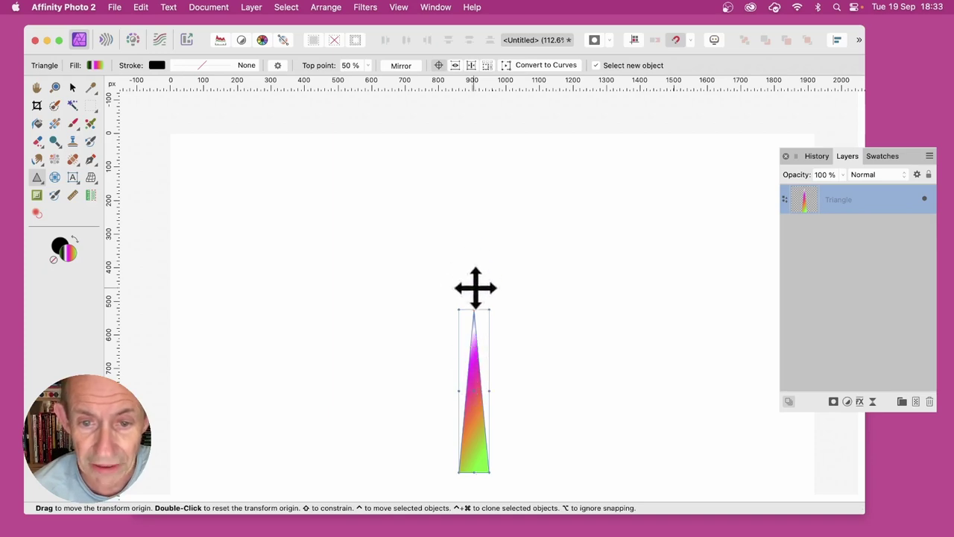
# Use Move/Duplicate to make 35 copies of the triangle, each rotated a further 10°
pyautogui.click(74, 94)
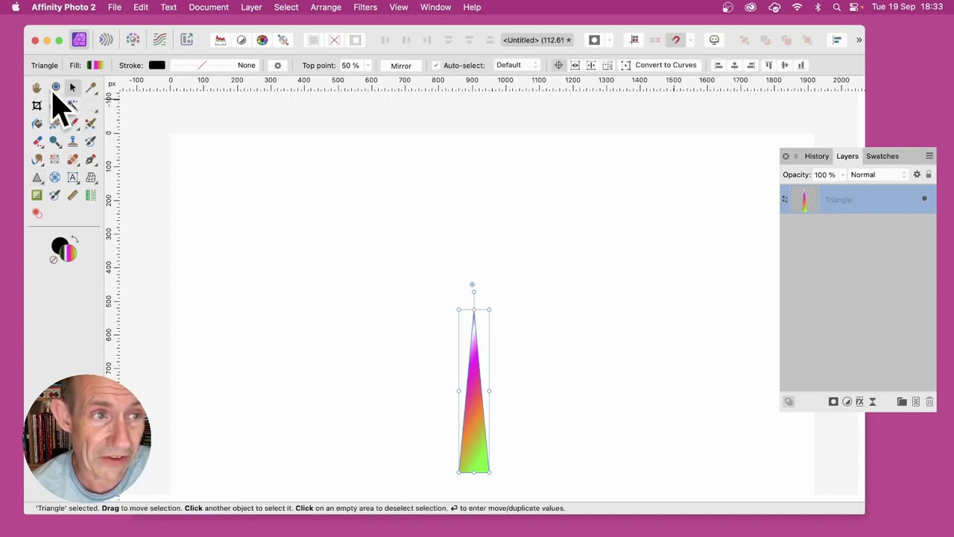
pyautogui.press('Return')
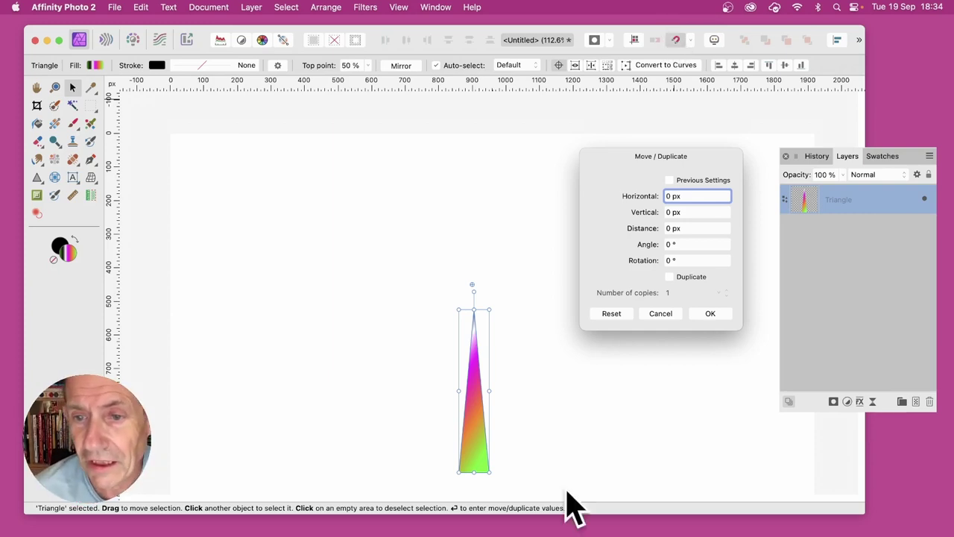
pyautogui.click(673, 260)
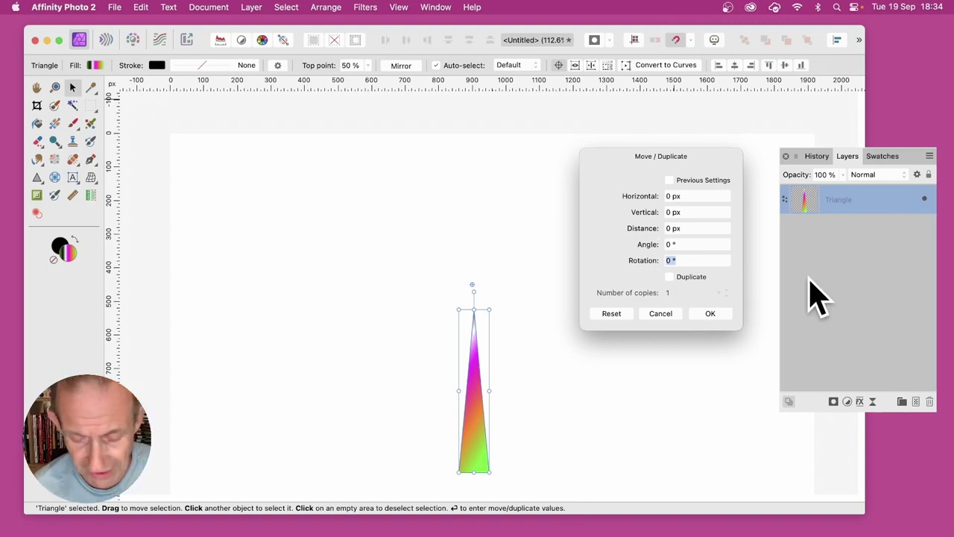
pyautogui.write('10')
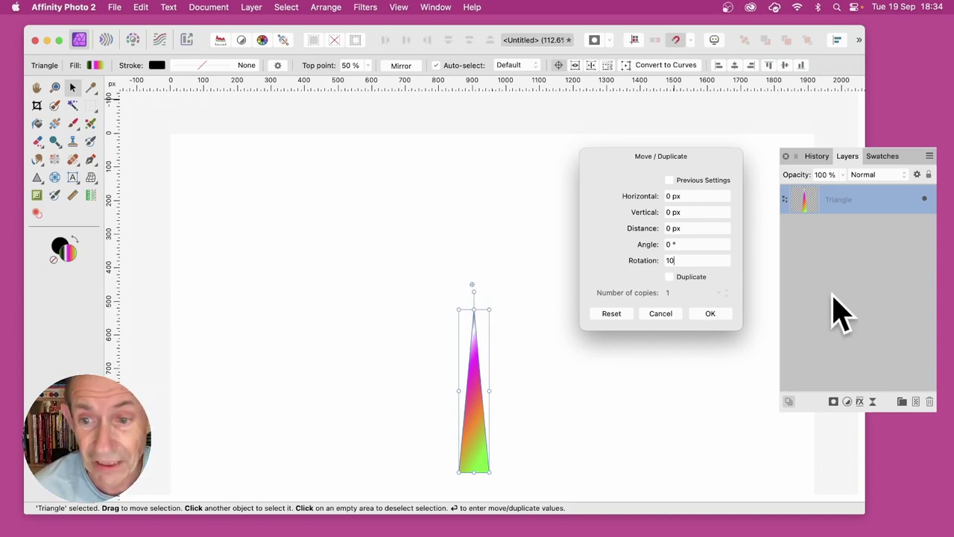
pyautogui.click(669, 277)
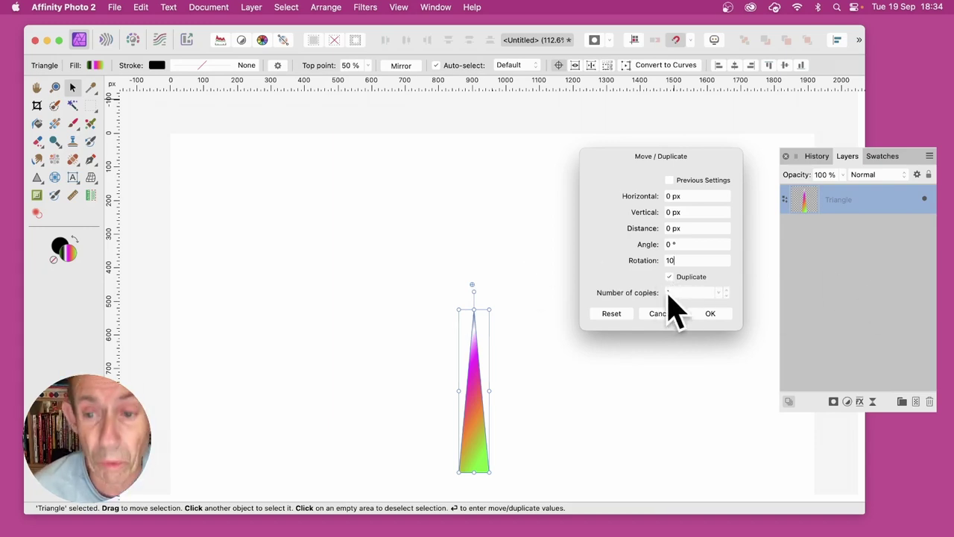
pyautogui.press('Tab')
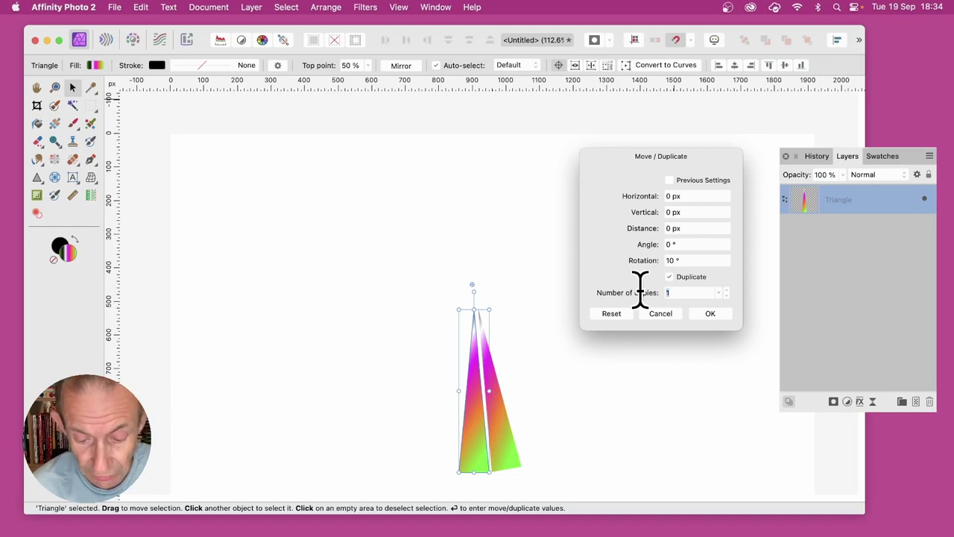
pyautogui.write('35')
pyautogui.press('Tab')
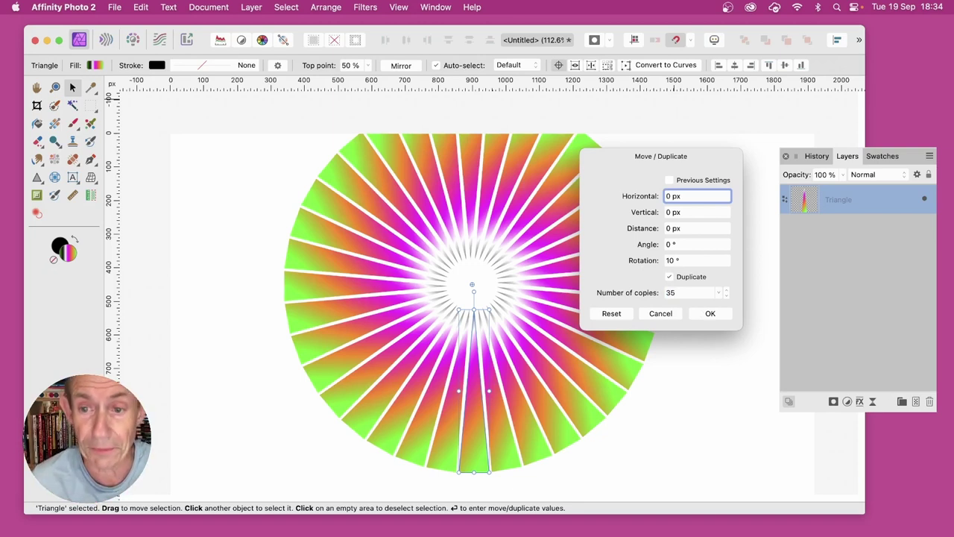
pyautogui.click(714, 314)
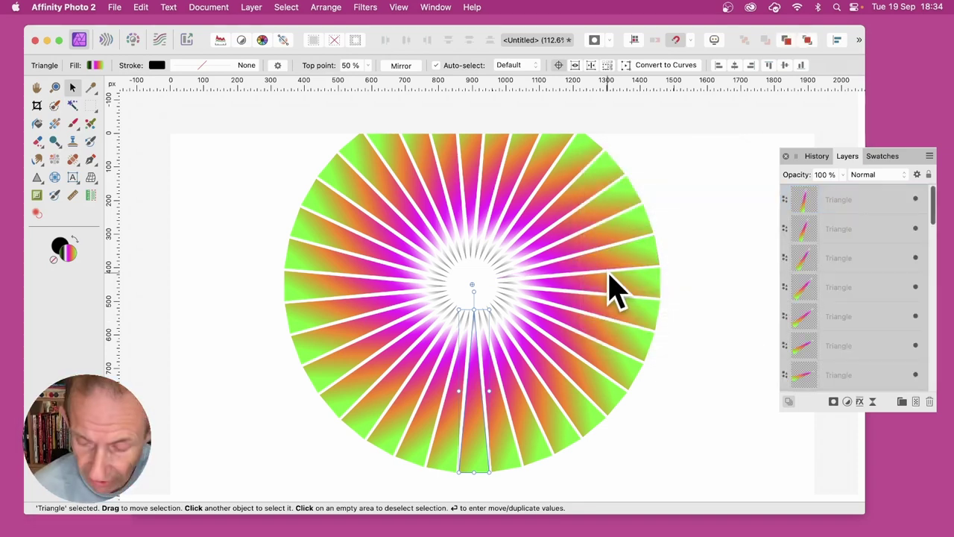
# Delete every triangle in the ring
pyautogui.press('Delete')
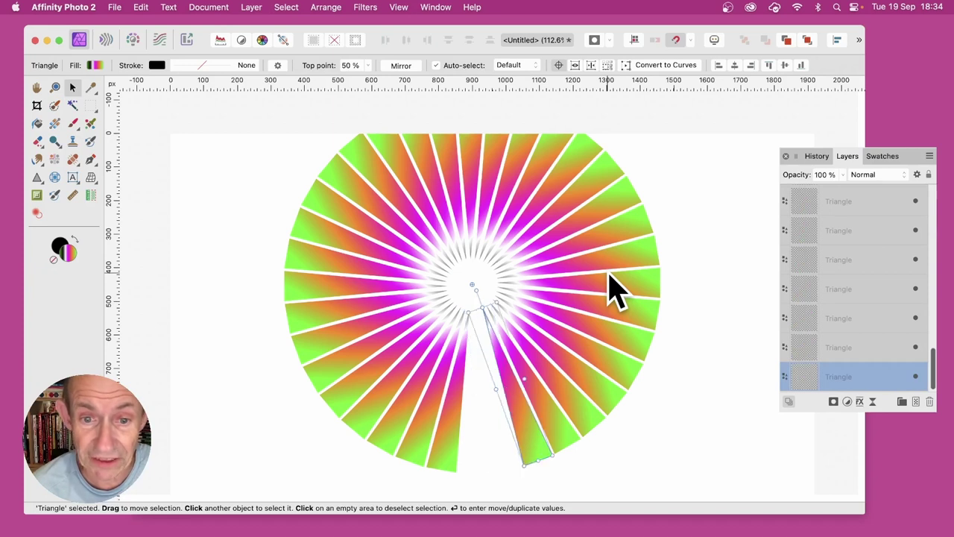
pyautogui.press('super+a')
pyautogui.press('Delete')
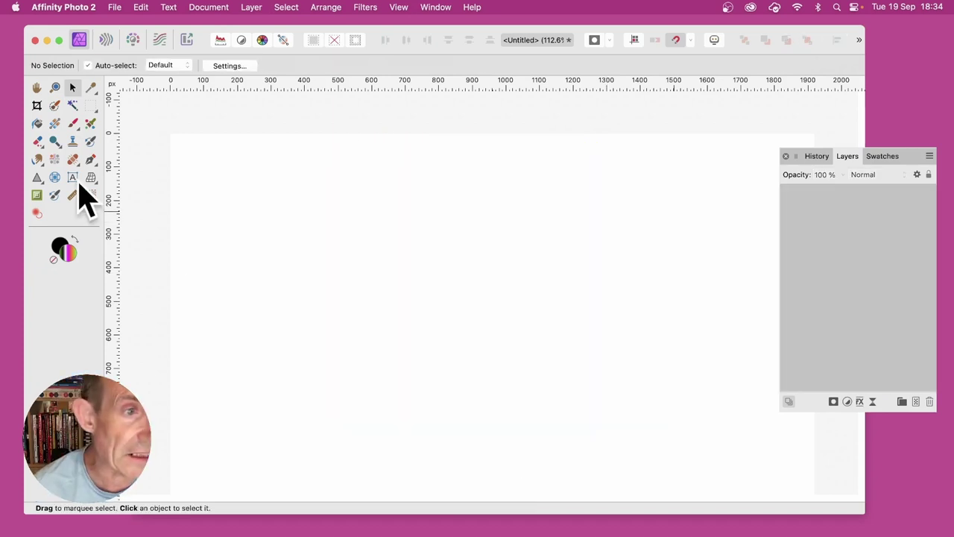
# Draw a closed zigzag lightning-bolt outline near the page centre with the Pen Tool
pyautogui.moveTo(91, 159); pyautogui.dragTo(145, 160)
pyautogui.click(508, 287)
pyautogui.click(442, 341)
pyautogui.click(518, 417)
pyautogui.click(488, 348)
pyautogui.click(543, 364)
pyautogui.moveTo(502, 327); pyautogui.dragTo(549, 318)
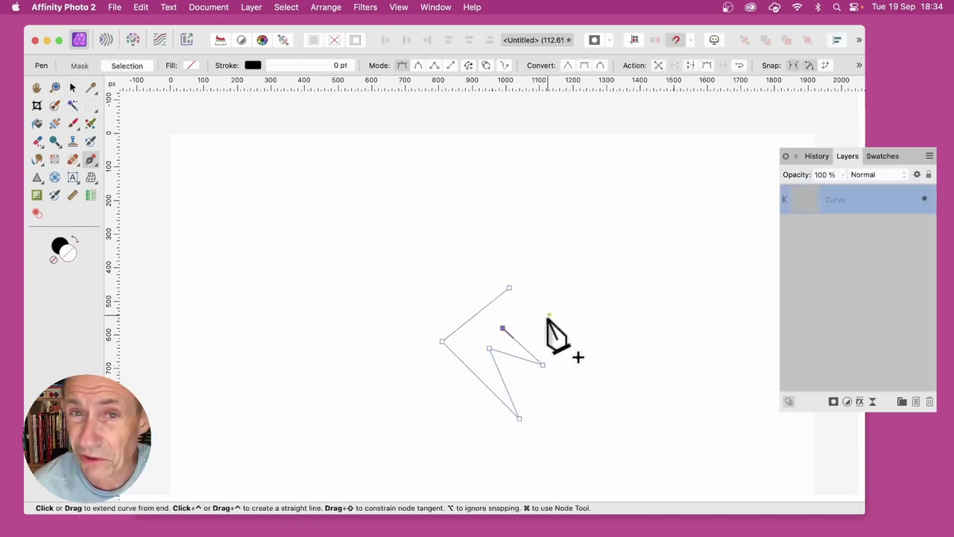
pyautogui.click(509, 288)
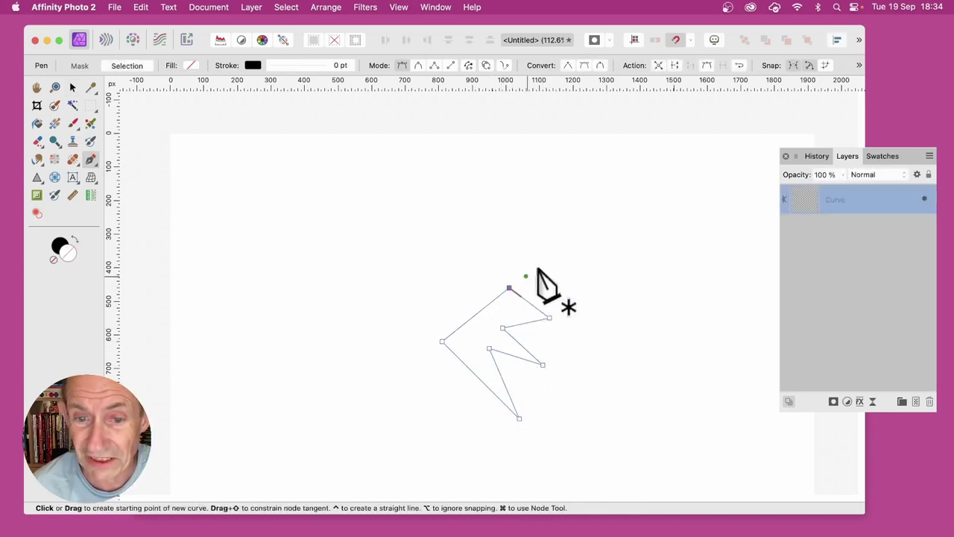
pyautogui.click(72, 87)
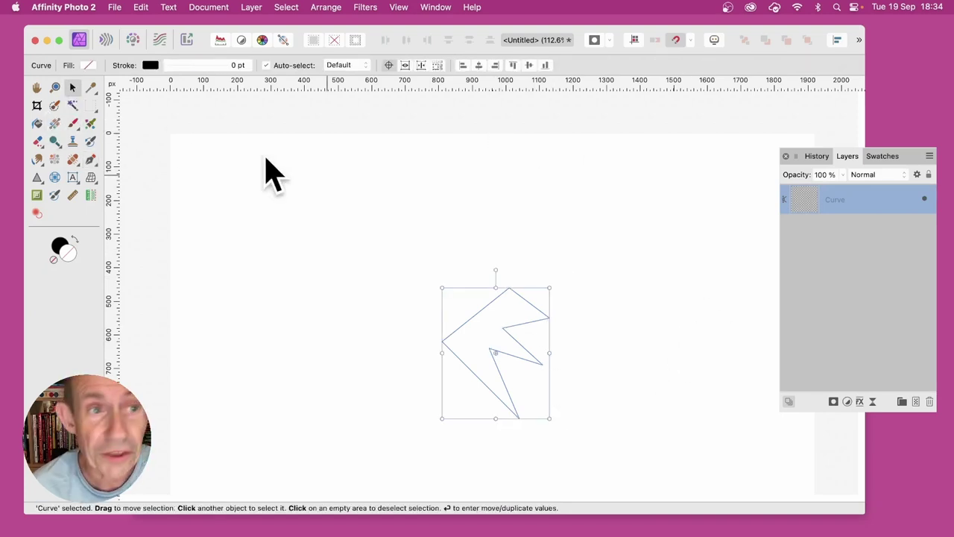
# Fill the bolt with bright green (80,255,42)
pyautogui.click(88, 65)
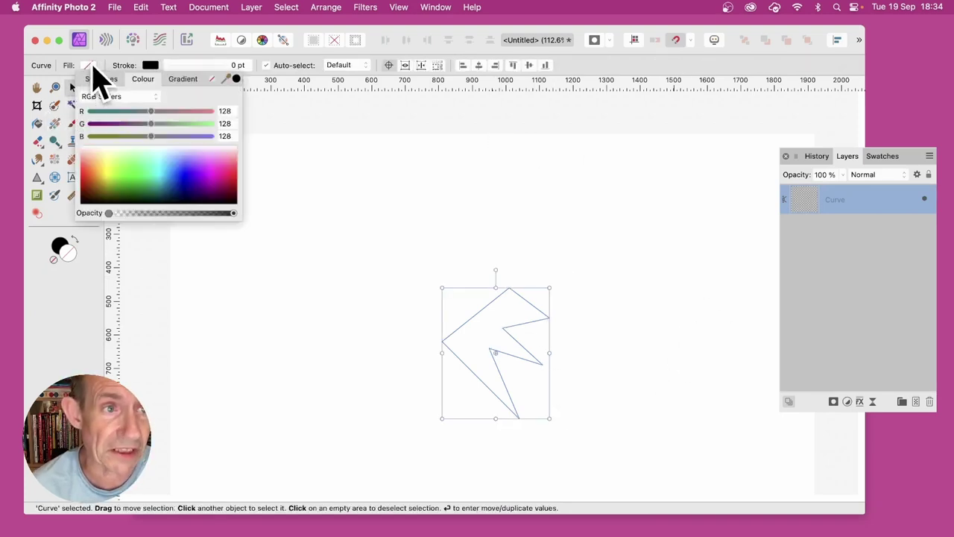
pyautogui.click(134, 166)
pyautogui.moveTo(134, 166); pyautogui.dragTo(132, 187)
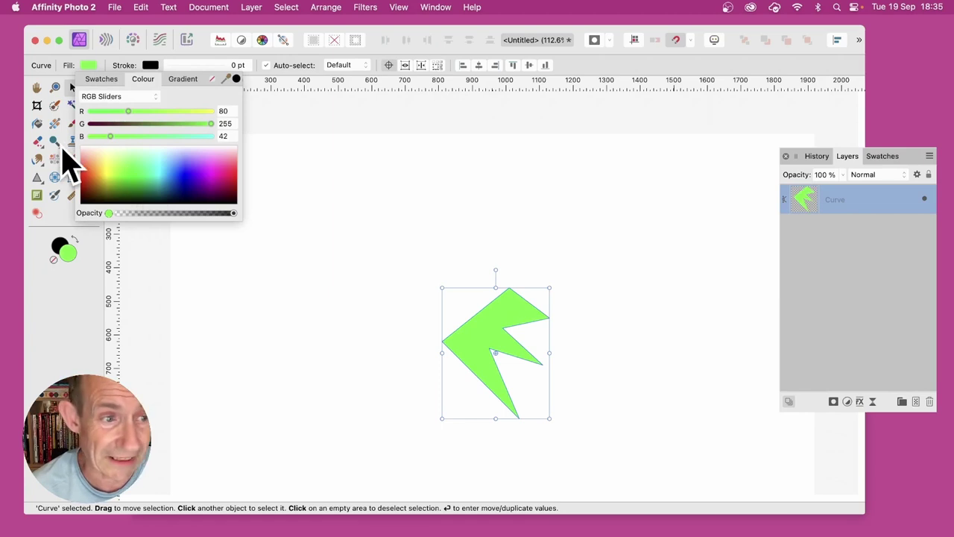
pyautogui.click(66, 96)
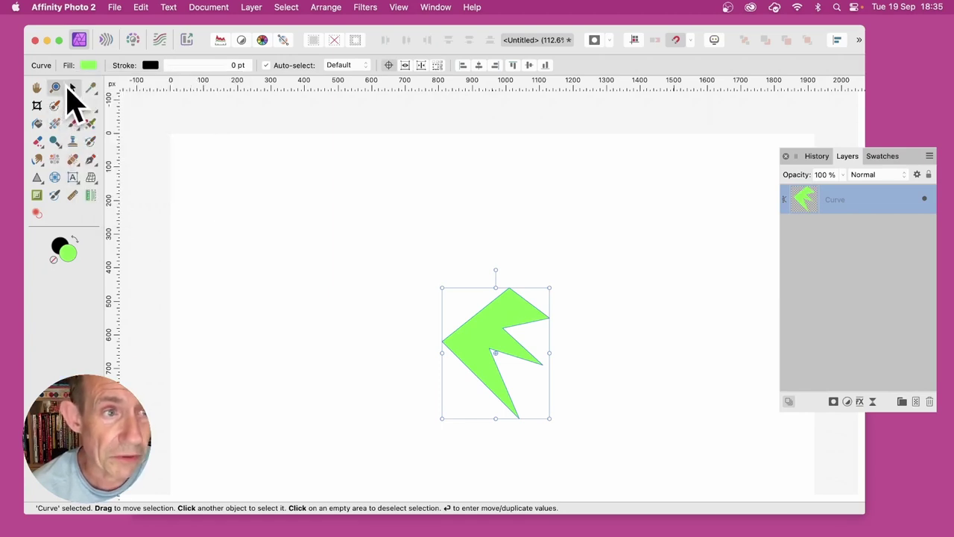
# Make the bolt narrower and taller, add an Outer Shadow, and nudge it down
pyautogui.moveTo(549, 353); pyautogui.dragTo(489, 335)
pyautogui.moveTo(465, 287); pyautogui.dragTo(465, 244)
pyautogui.click(859, 402)
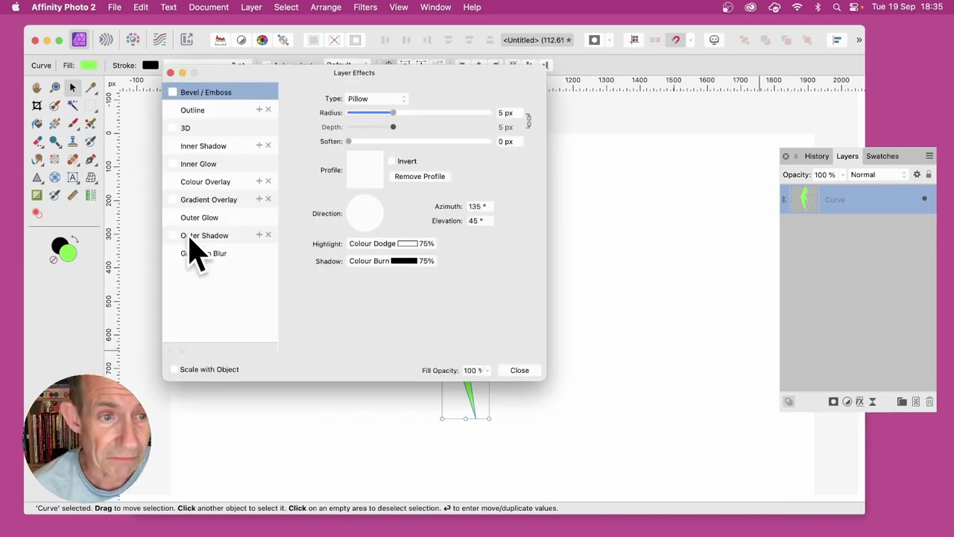
pyautogui.click(179, 237)
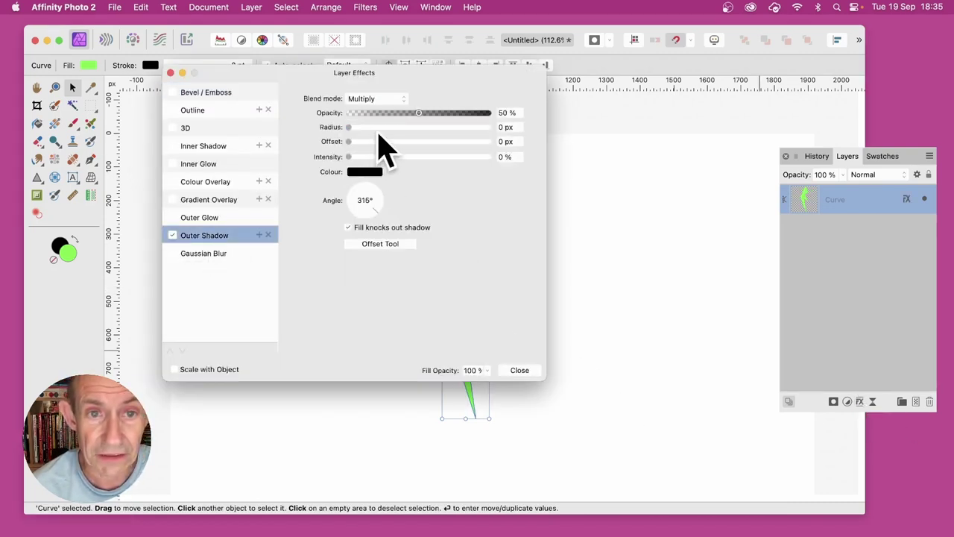
pyautogui.click(520, 370)
pyautogui.moveTo(472, 313); pyautogui.dragTo(474, 345)
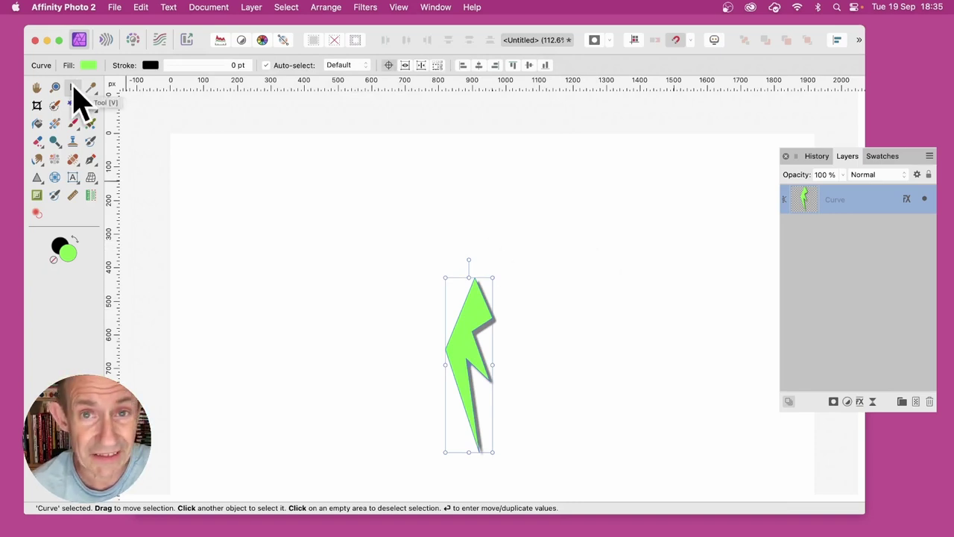
# Move the bolt's rotation origin to its top and set a 5° duplicating rotation
pyautogui.click(389, 65)
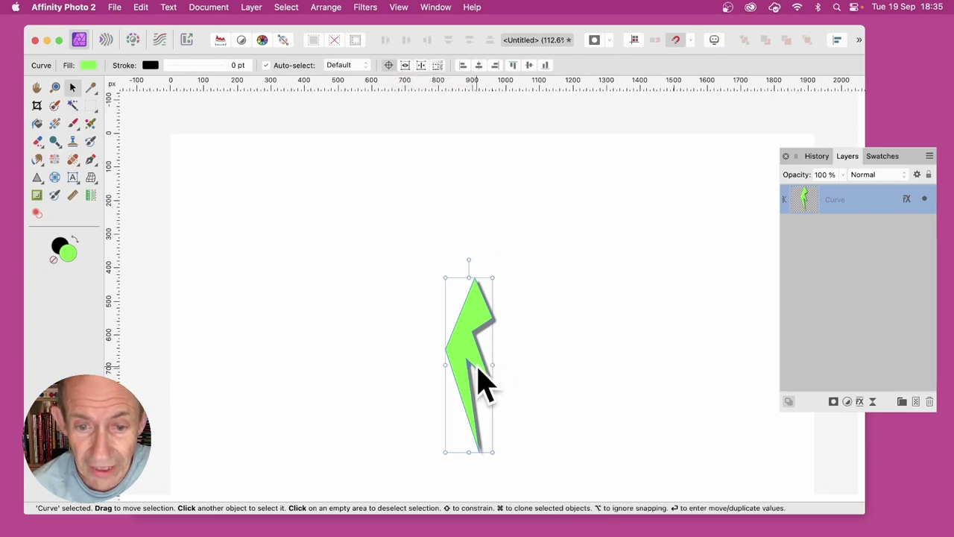
pyautogui.moveTo(469, 365); pyautogui.dragTo(468, 260)
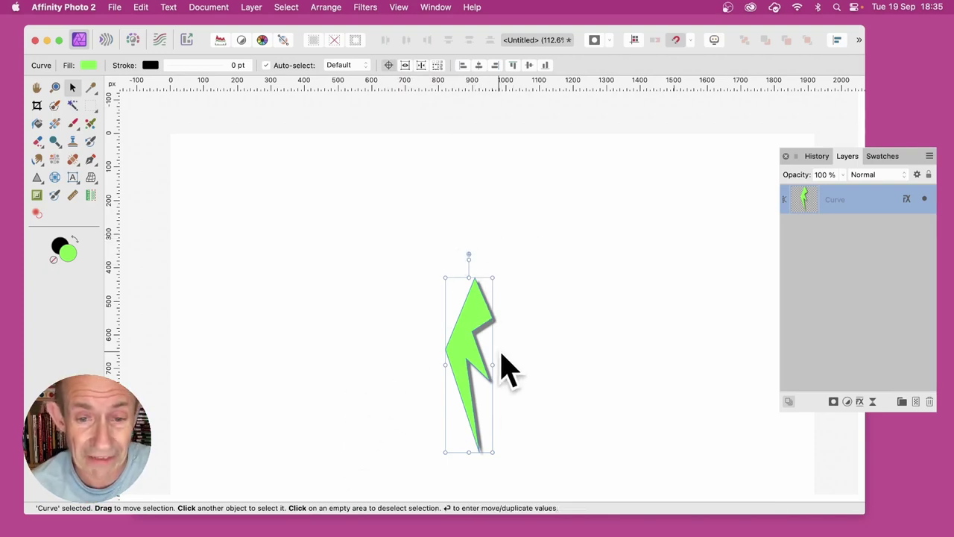
pyautogui.press('Return')
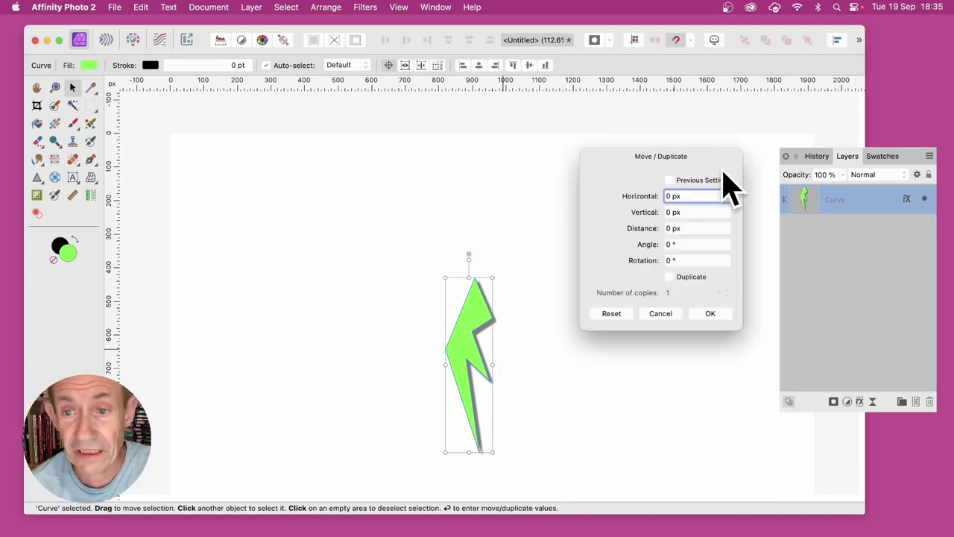
pyautogui.click(685, 260)
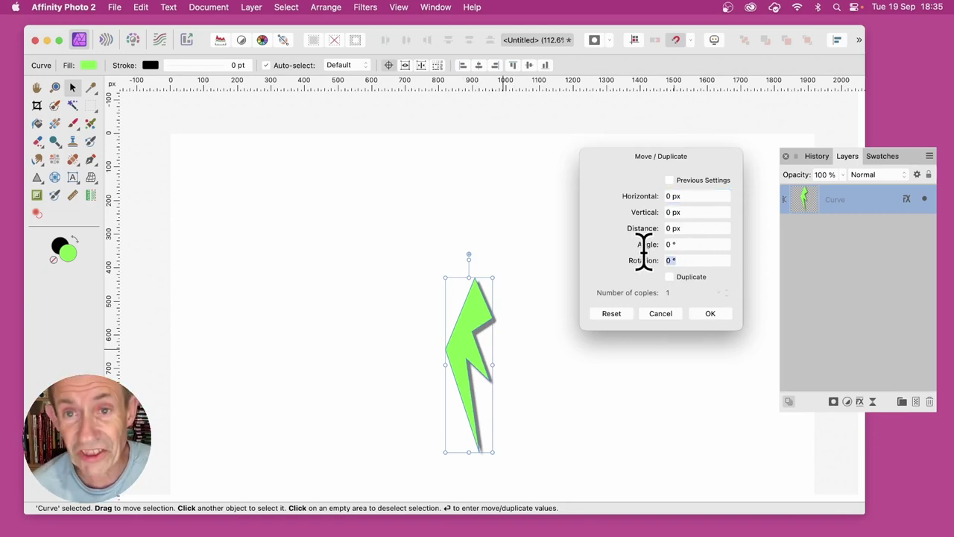
pyautogui.write('5')
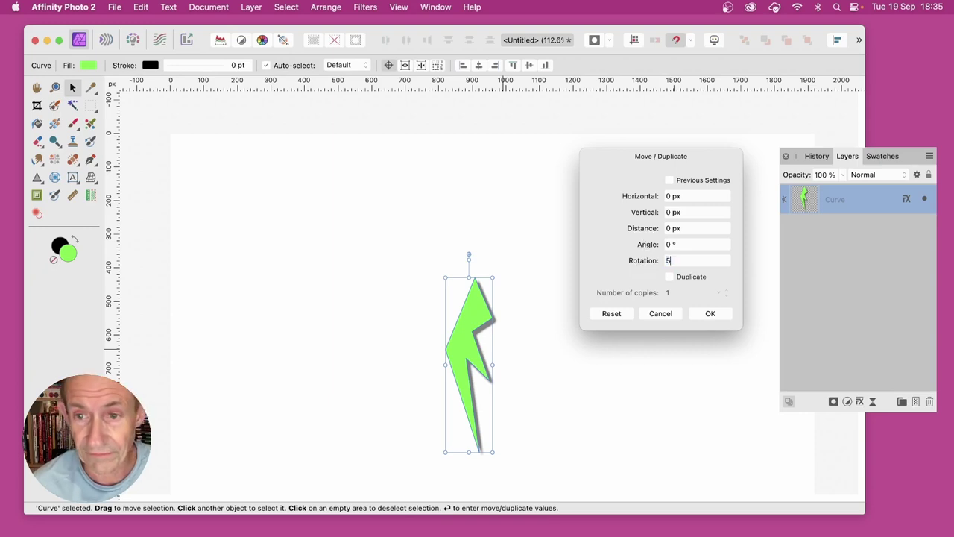
pyautogui.press('Tab')
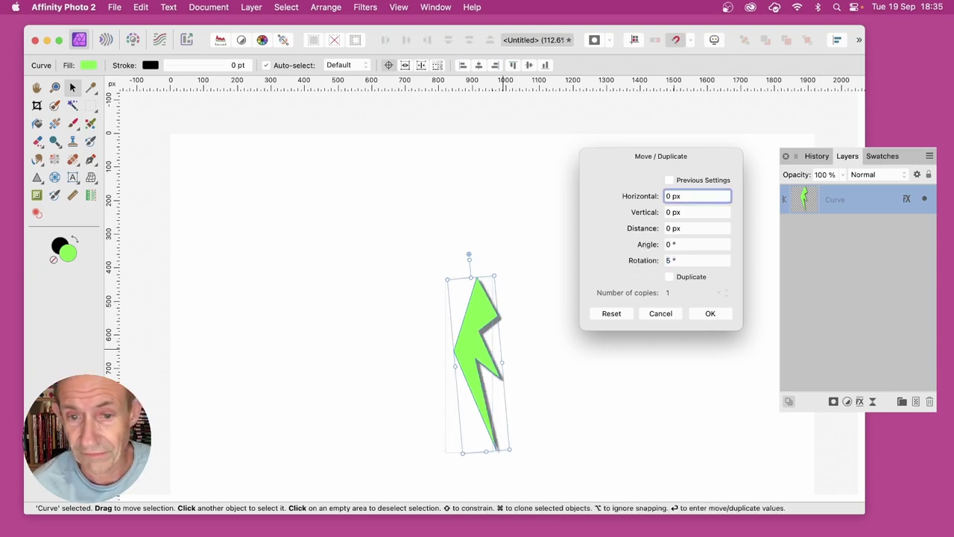
pyautogui.click(669, 277)
# Raise the number of copies, via 69, to 80 and confirm the rotated duplicates
pyautogui.click(720, 290)
pyautogui.click(720, 291)
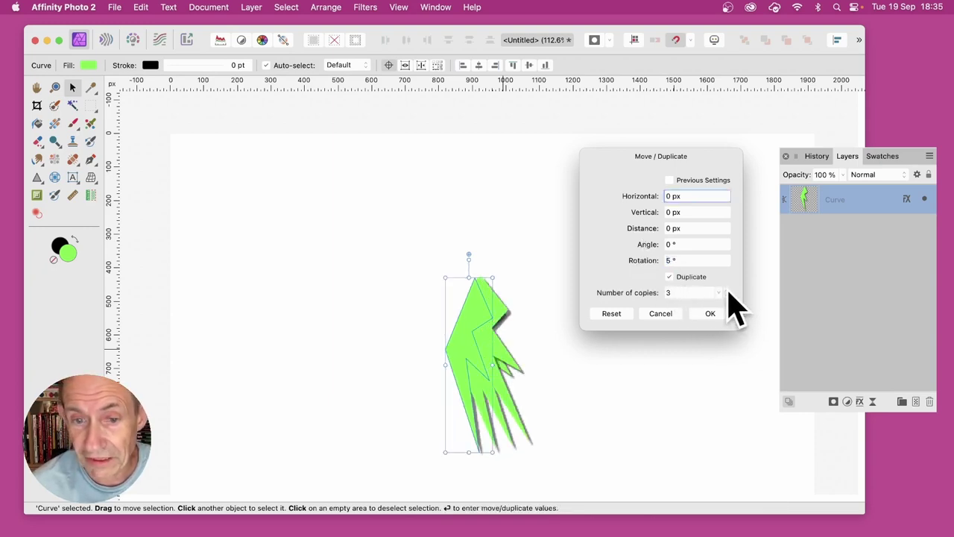
pyautogui.click(728, 291)
pyautogui.click(728, 290)
pyautogui.click(728, 291)
pyautogui.click(728, 291)
pyautogui.click(728, 291)
pyautogui.click(728, 290)
pyautogui.click(728, 291)
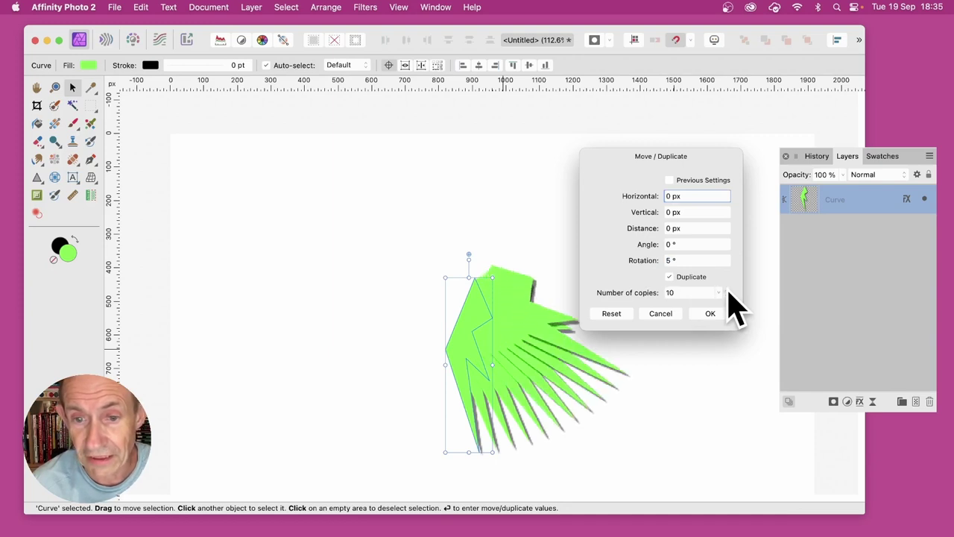
pyautogui.click(728, 290)
pyautogui.click(728, 291)
pyautogui.click(728, 291)
pyautogui.click(728, 291)
pyautogui.click(729, 291)
pyautogui.click(728, 291)
pyautogui.click(728, 290)
pyautogui.click(728, 291)
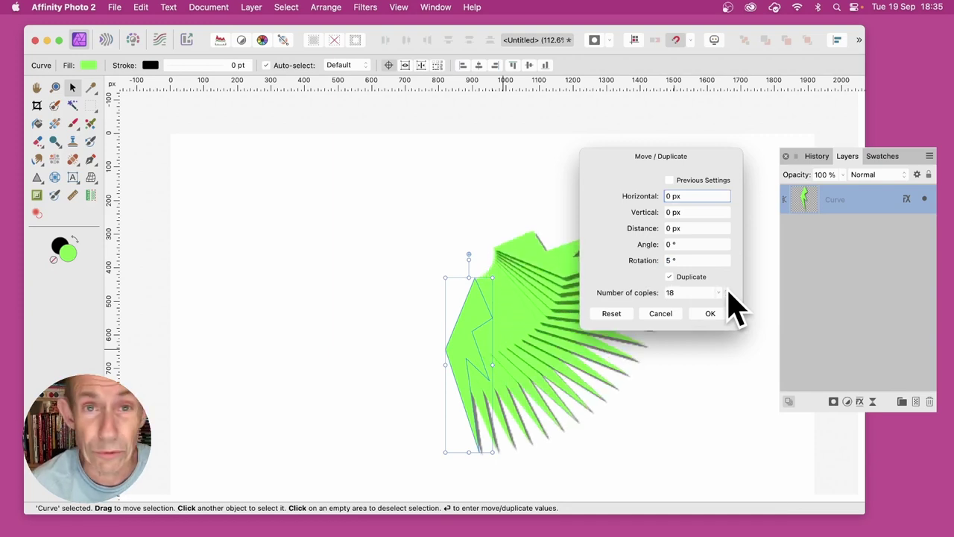
pyautogui.click(728, 291)
pyautogui.click(728, 291)
pyautogui.click(728, 290)
pyautogui.click(728, 290)
pyautogui.click(728, 291)
pyautogui.click(728, 290)
pyautogui.click(728, 290)
pyautogui.click(728, 290)
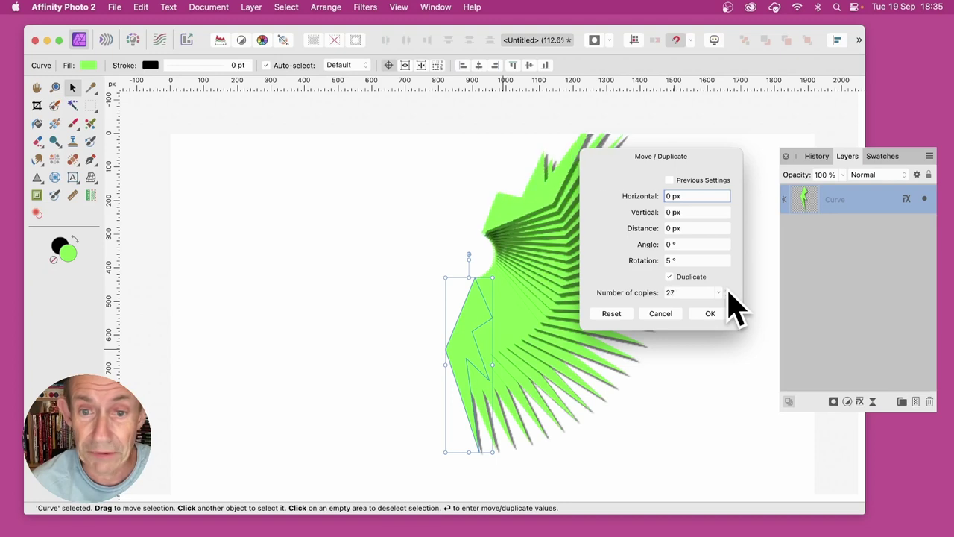
pyautogui.click(728, 291)
pyautogui.click(729, 291)
pyautogui.click(728, 291)
pyautogui.click(728, 291)
pyautogui.click(728, 290)
pyautogui.click(728, 290)
pyautogui.click(729, 291)
pyautogui.click(729, 291)
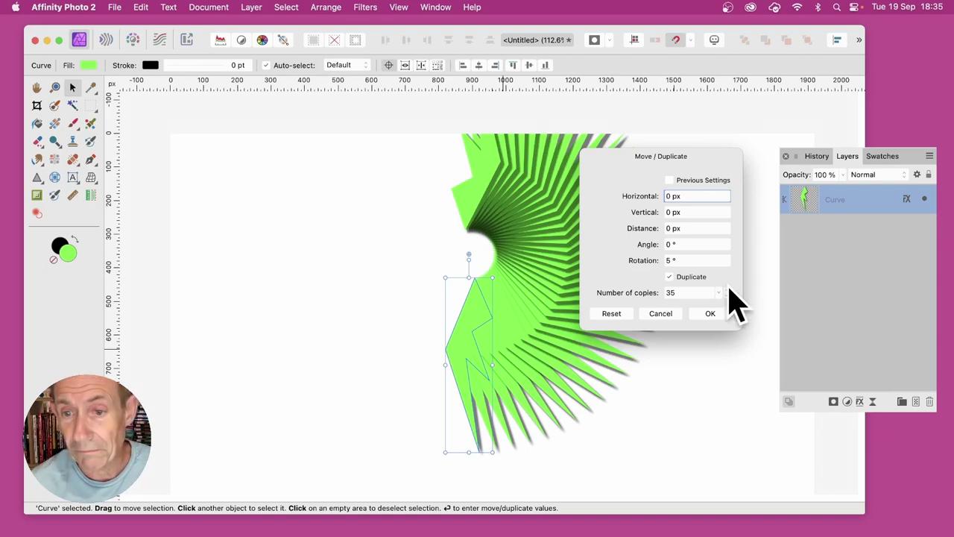
pyautogui.moveTo(685, 291); pyautogui.dragTo(646, 290)
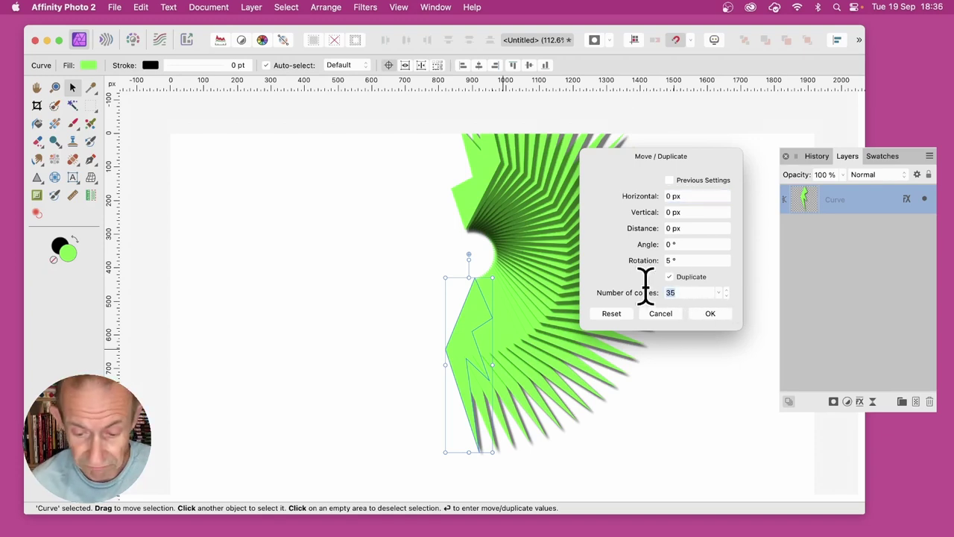
pyautogui.write('69')
pyautogui.press('Tab')
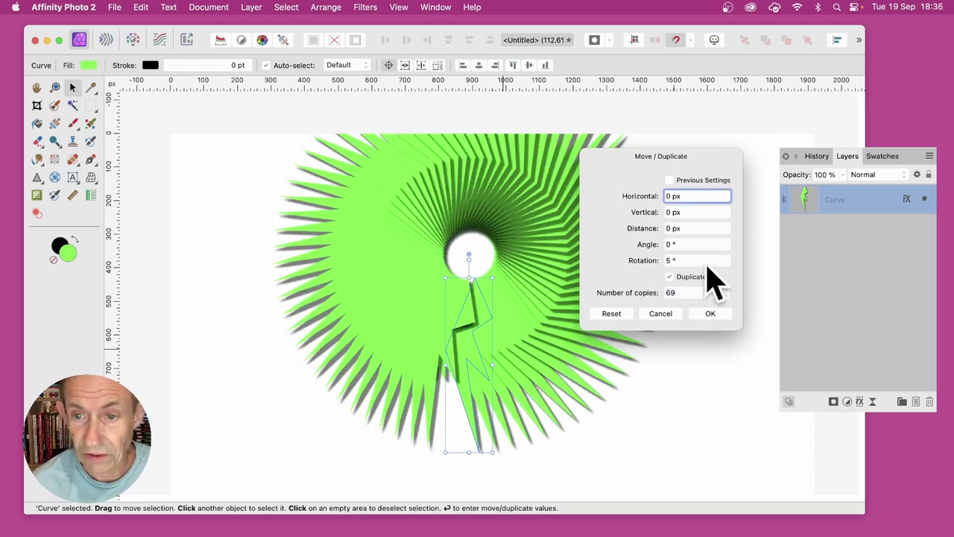
pyautogui.moveTo(674, 292); pyautogui.dragTo(637, 283)
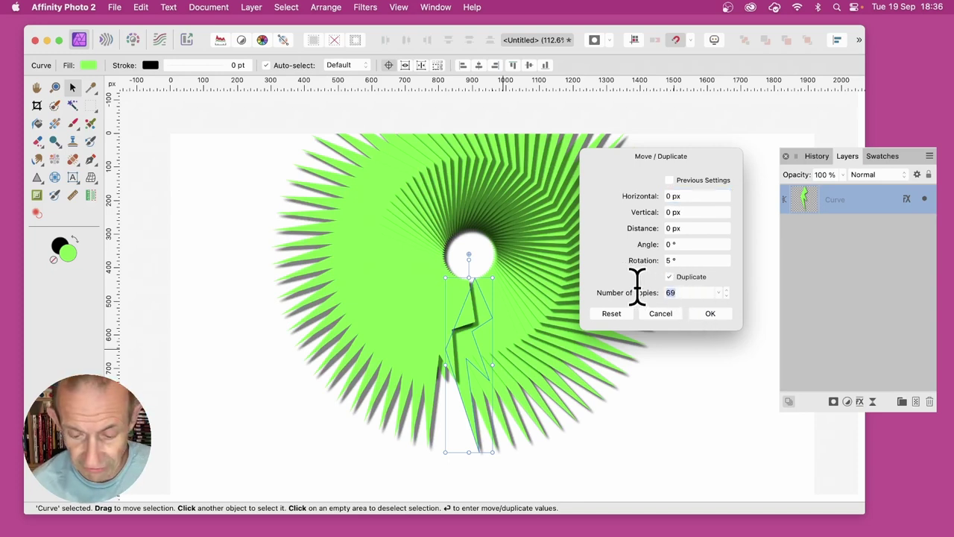
pyautogui.press('Tab')
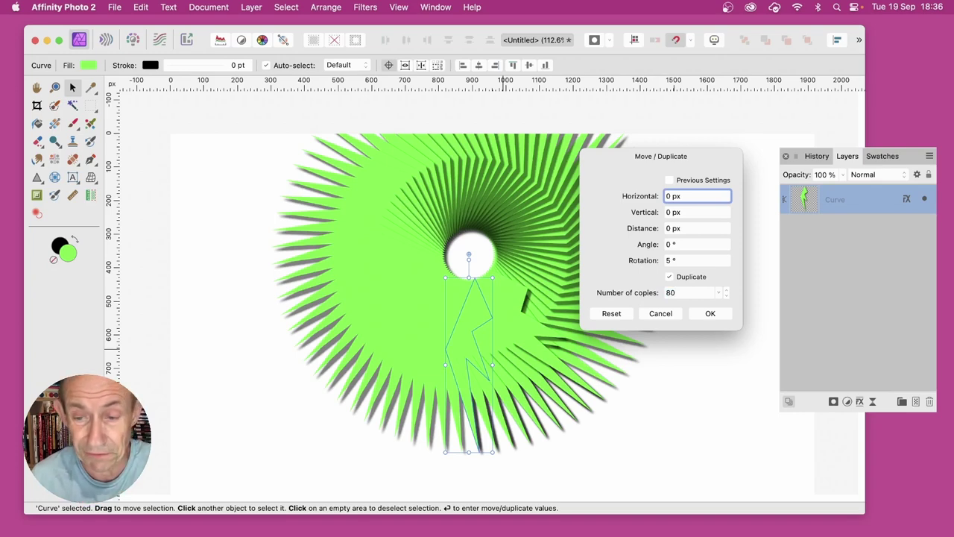
pyautogui.click(711, 313)
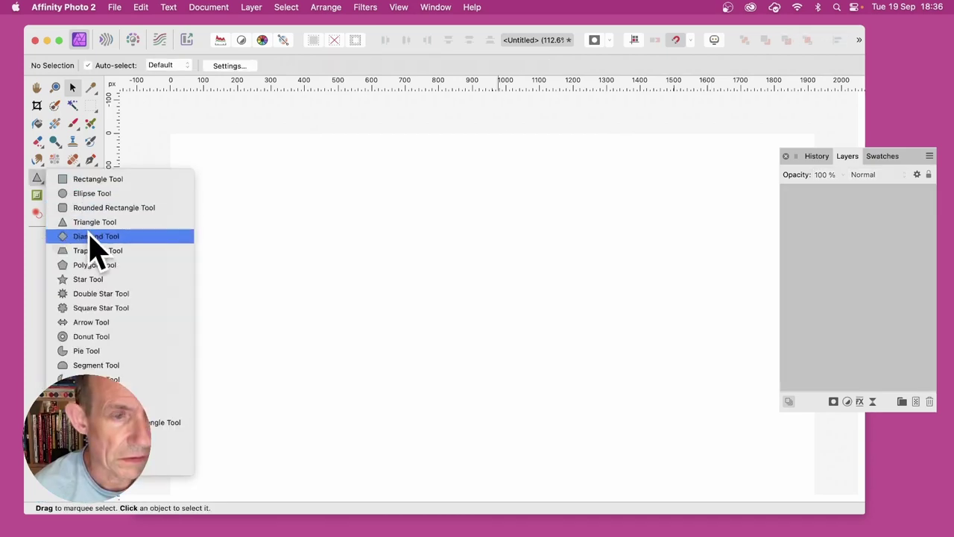
# Draw a tall narrow light-green Diamond below centre and lift its transform origin above the apex
pyautogui.click(93, 237)
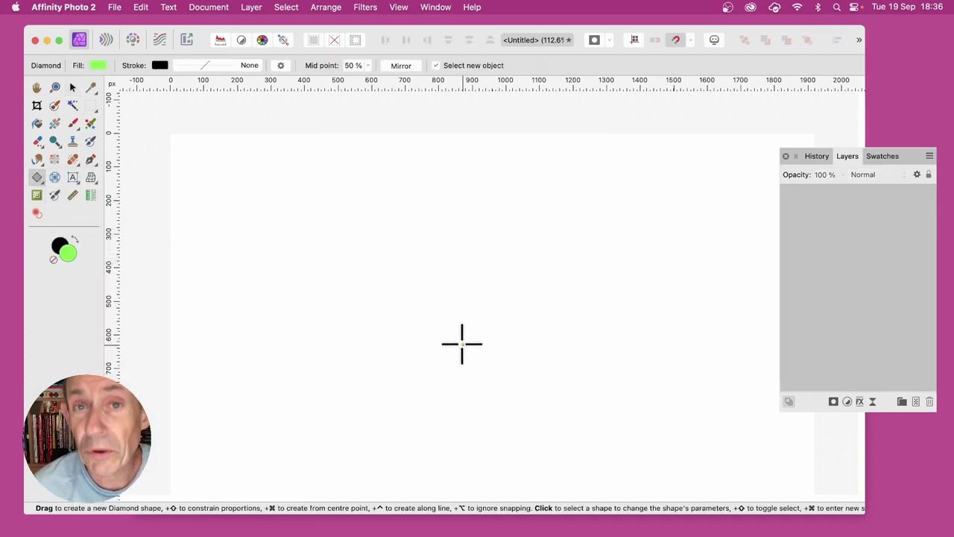
pyautogui.moveTo(462, 344); pyautogui.dragTo(484, 475)
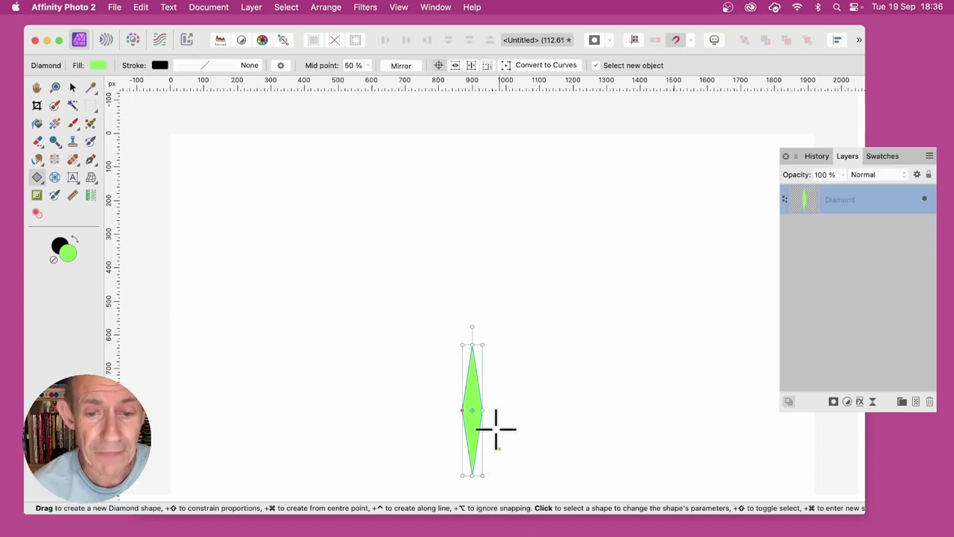
pyautogui.moveTo(471, 410); pyautogui.dragTo(471, 318)
# Make 35 diamond copies rotated 10° each, then select all the diamond layers
pyautogui.click(72, 88)
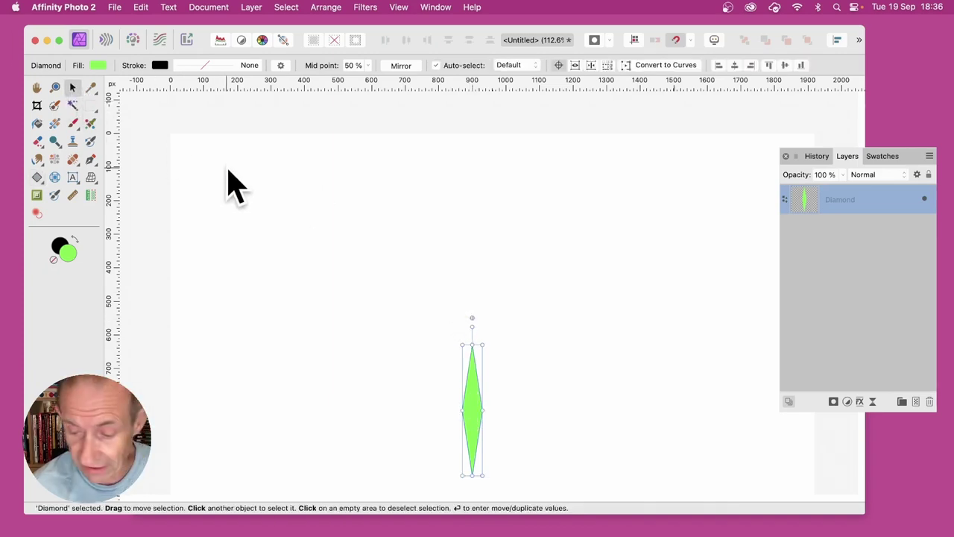
pyautogui.press('Return')
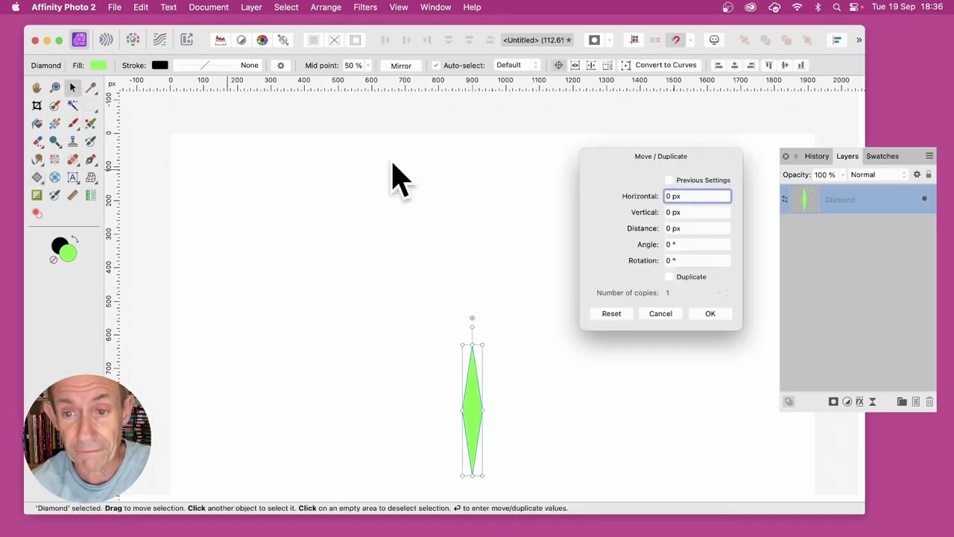
pyautogui.click(682, 258)
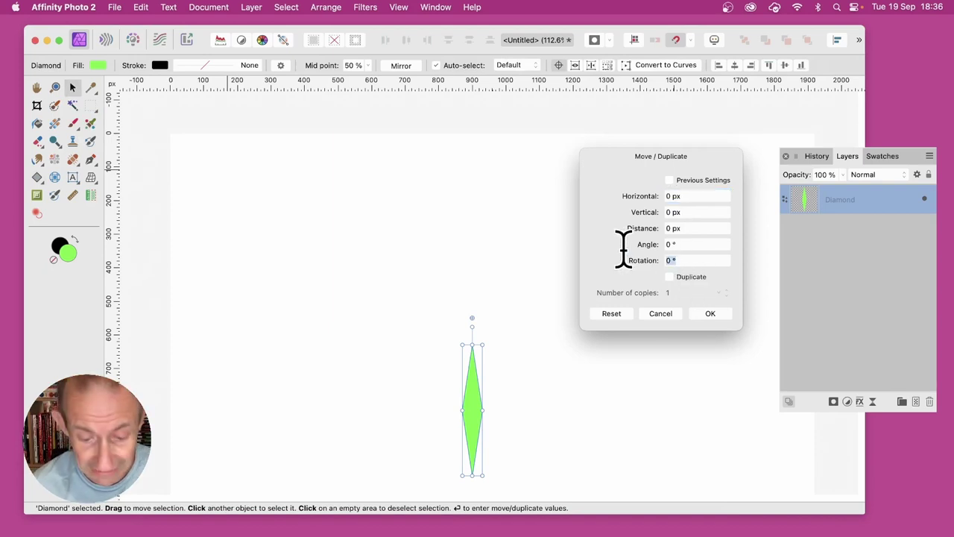
pyautogui.write('10')
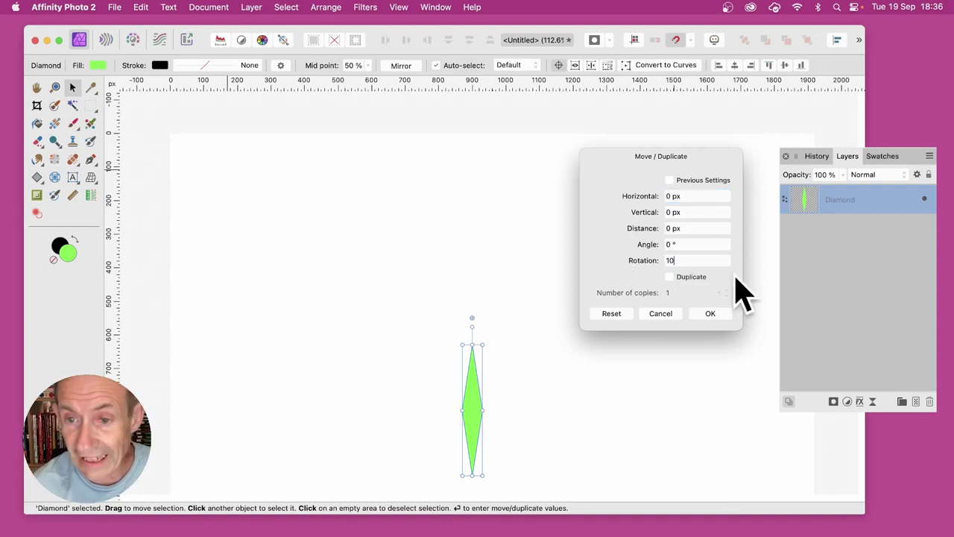
pyautogui.click(670, 277)
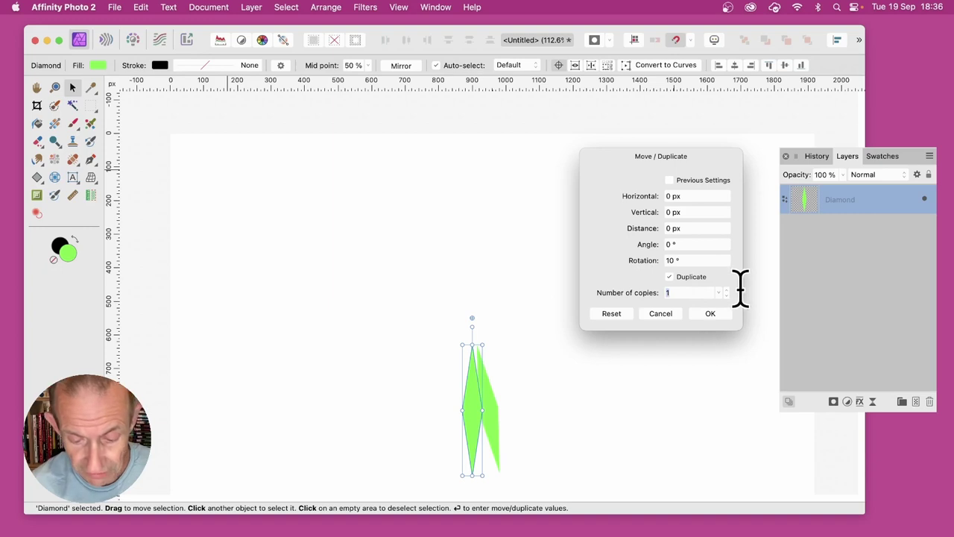
pyautogui.write('35')
pyautogui.click(710, 313)
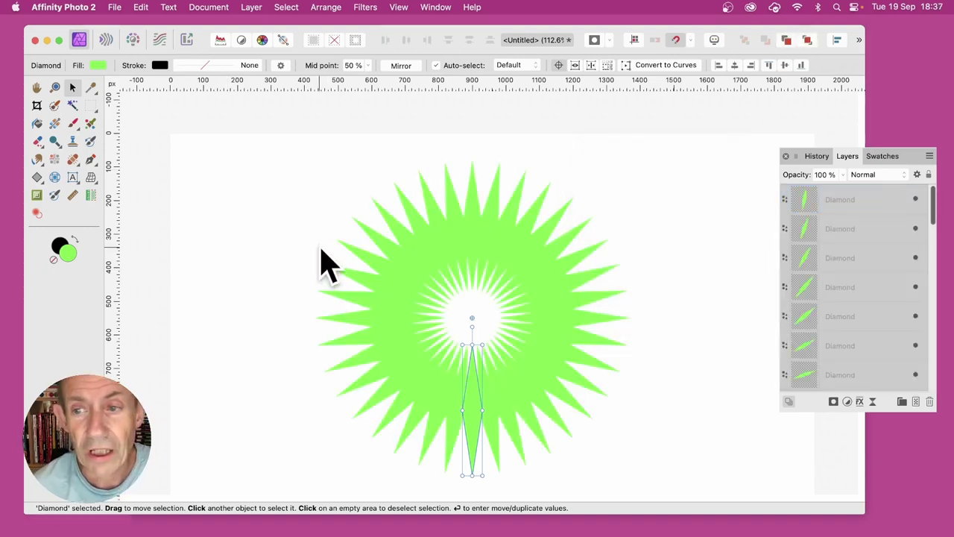
pyautogui.click(851, 199)
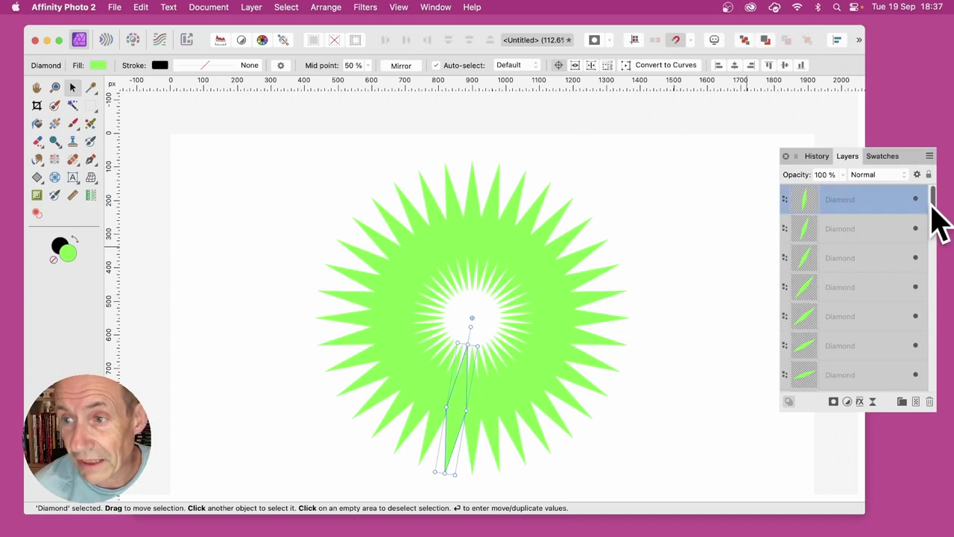
pyautogui.moveTo(929, 201); pyautogui.dragTo(943, 447)
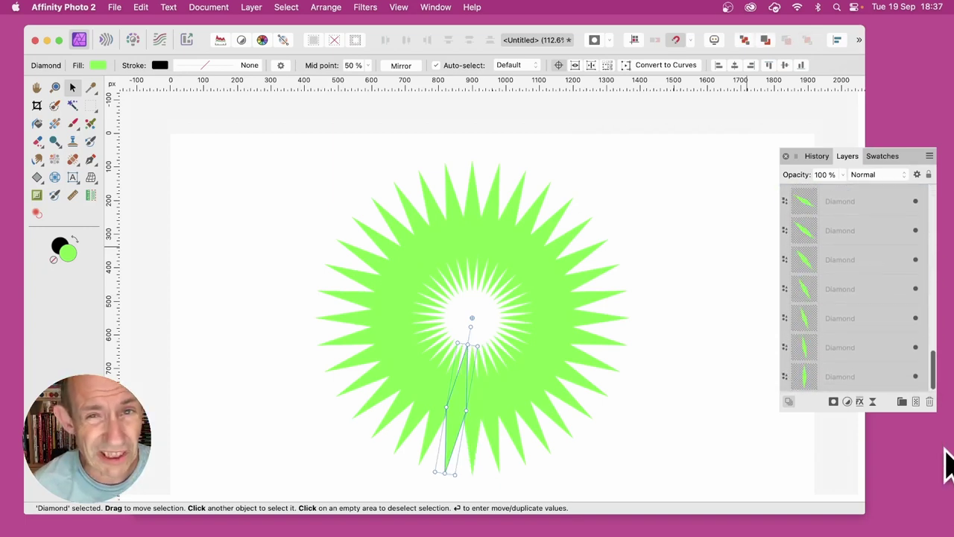
# Merge all the diamond layers into one starburst curve with Geometry Add
pyautogui.keyDown('shift'); pyautogui.click(852, 376); pyautogui.keyUp('shift')
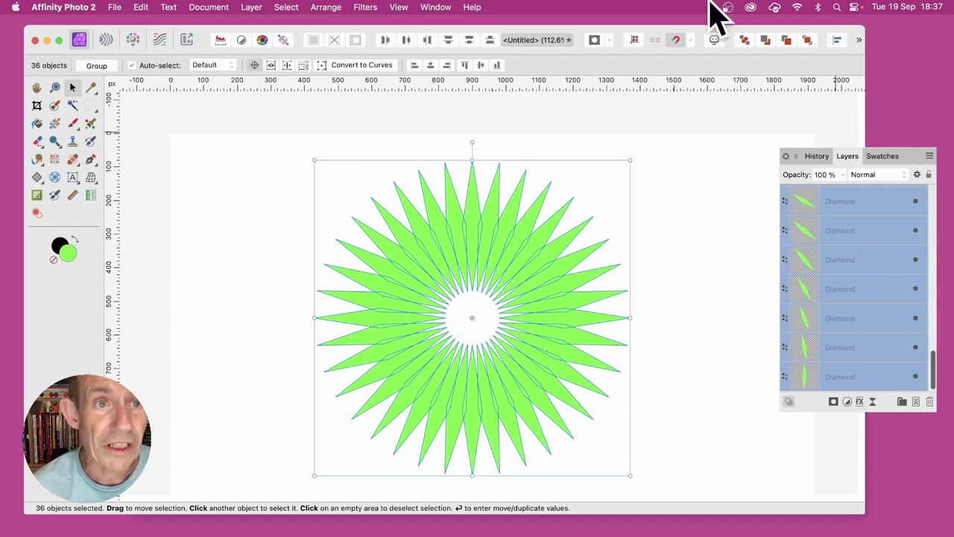
pyautogui.click(251, 8)
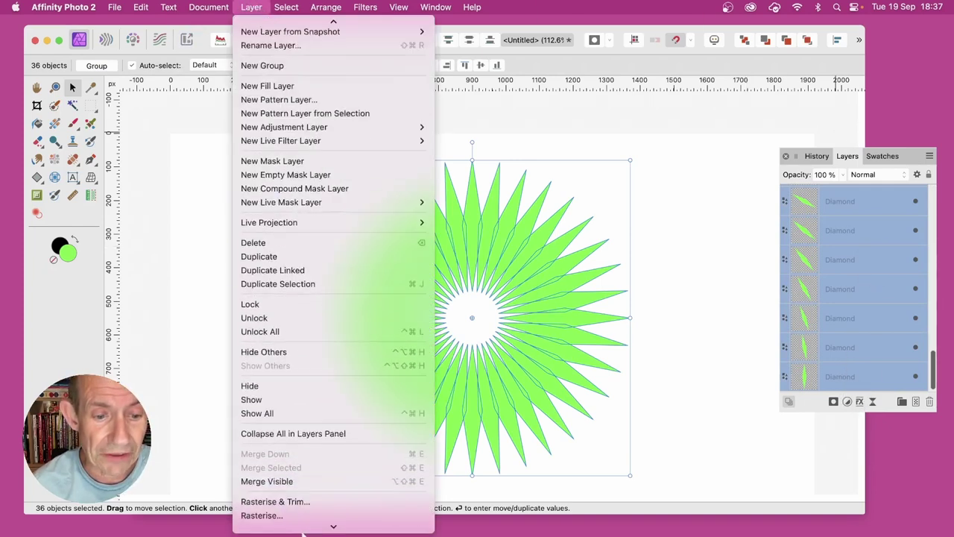
pyautogui.moveTo(315, 471)
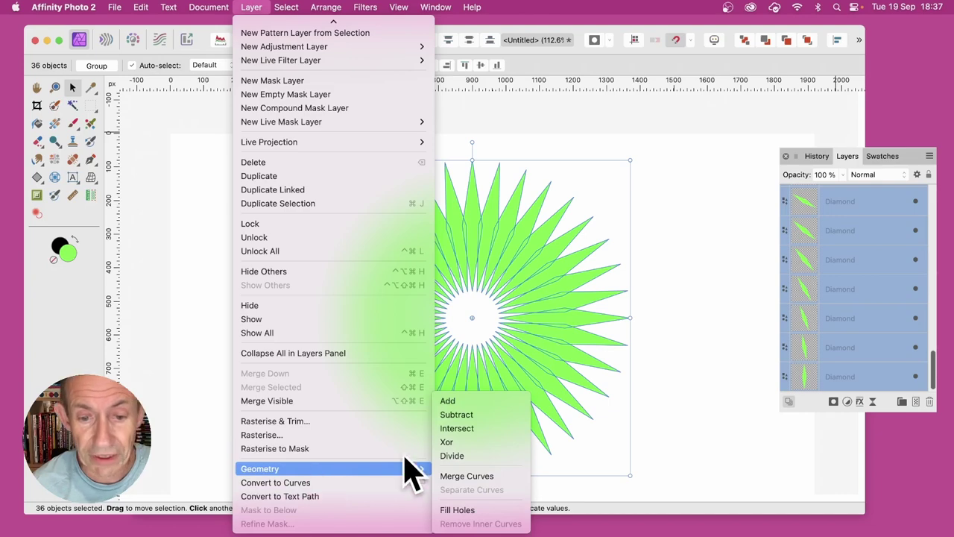
pyautogui.click(488, 401)
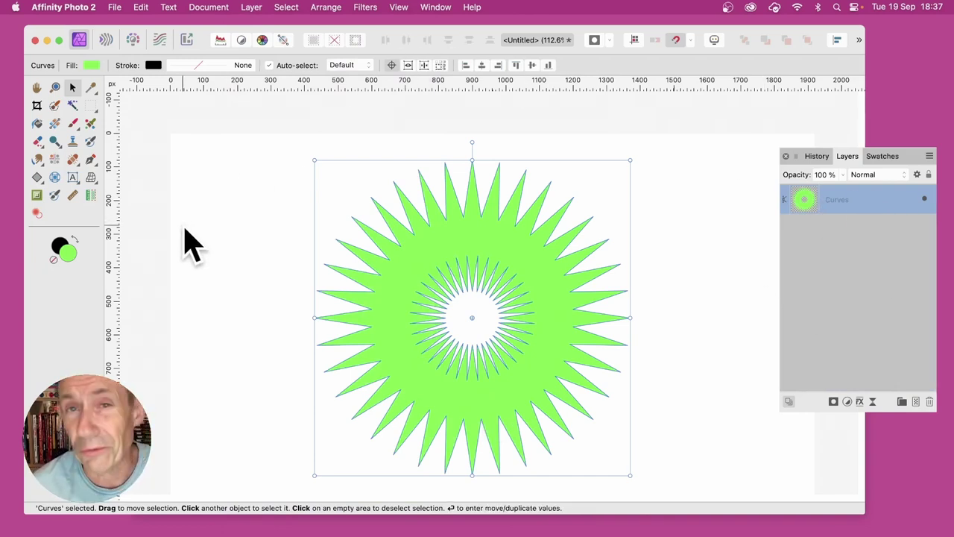
# Delete the merged starburst curve using the Node Tool
pyautogui.click(91, 160)
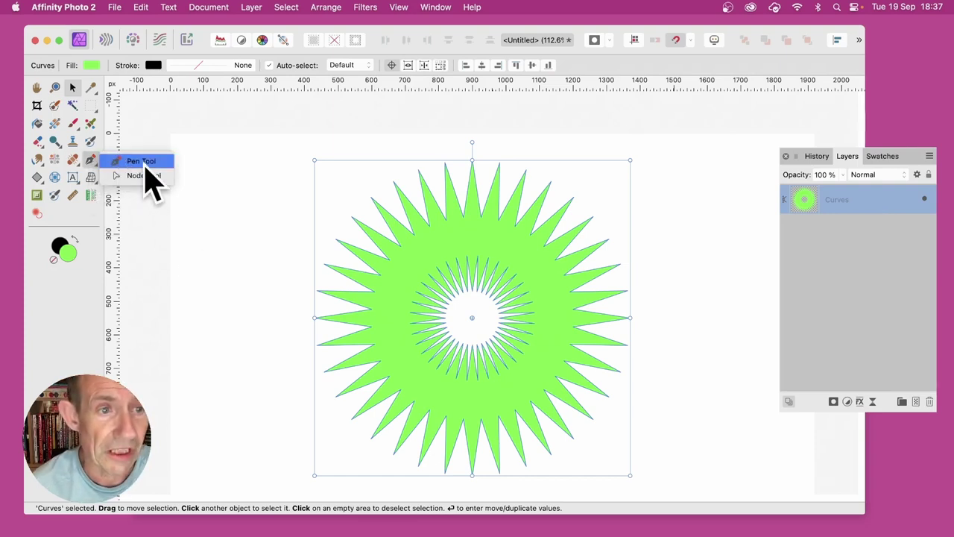
pyautogui.click(146, 175)
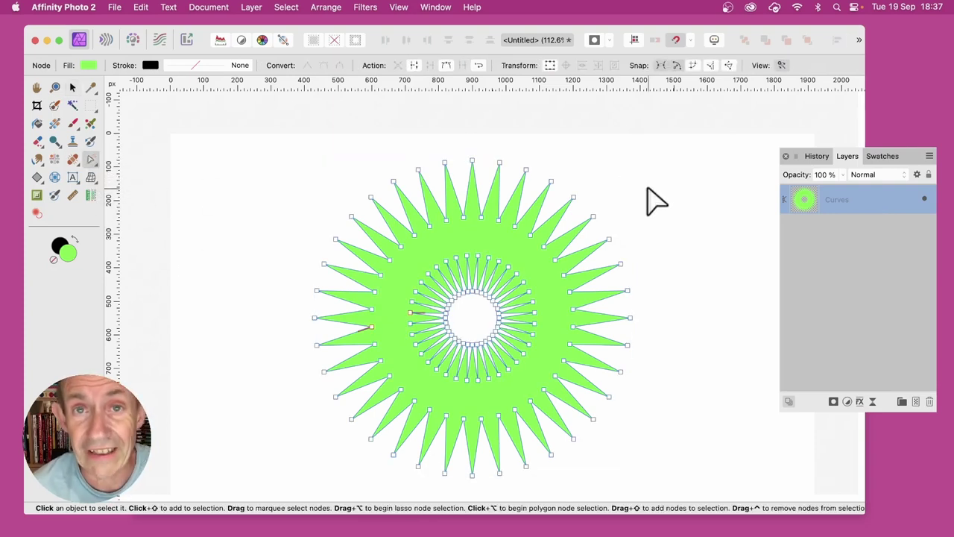
pyautogui.press('BackSpace')
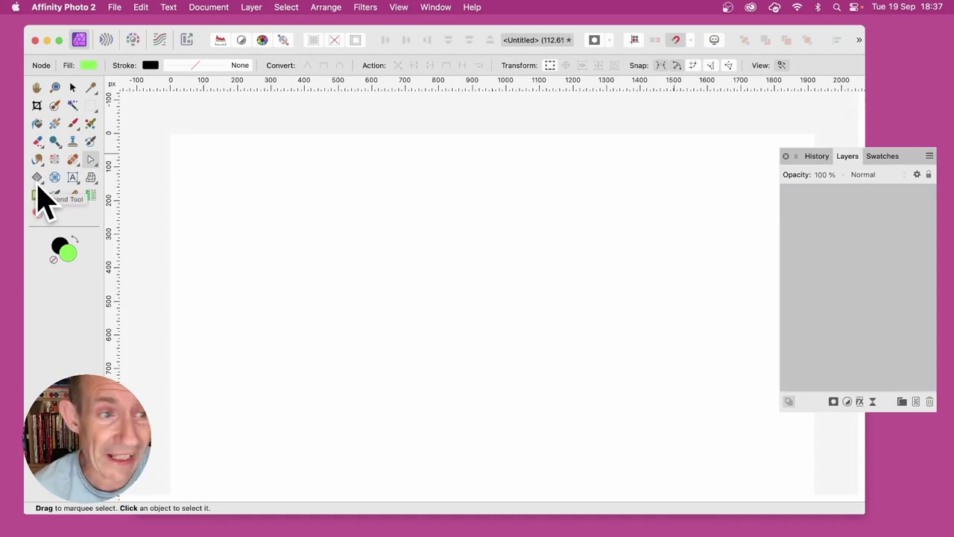
# Draw a tall narrow light-green triangle below centre and move its transform origin above the tip
pyautogui.click(38, 179)
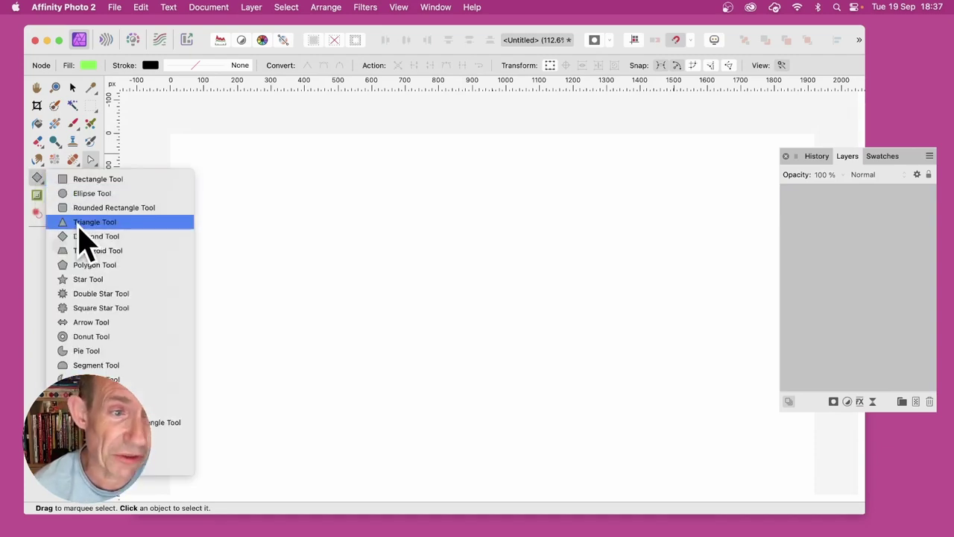
pyautogui.click(79, 224)
pyautogui.moveTo(459, 325); pyautogui.dragTo(490, 454)
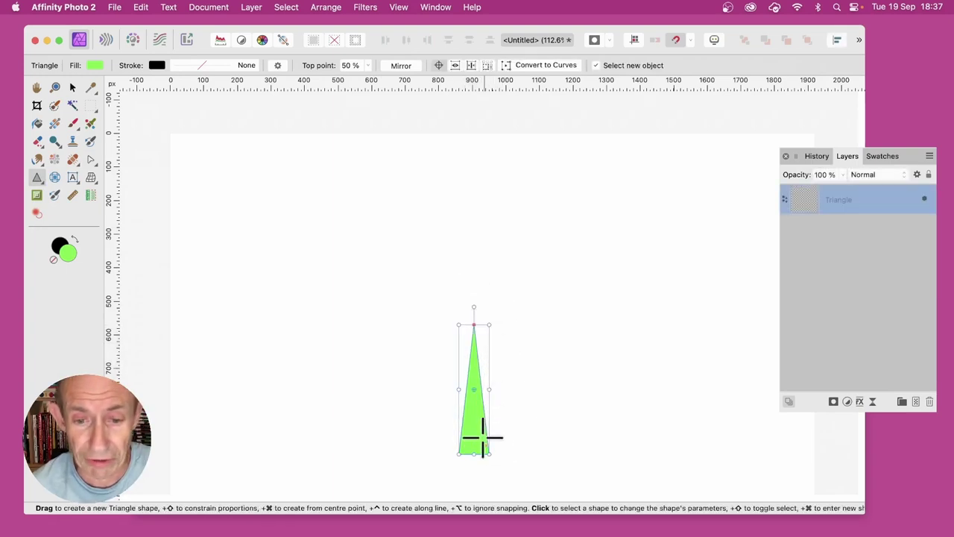
pyautogui.click(72, 88)
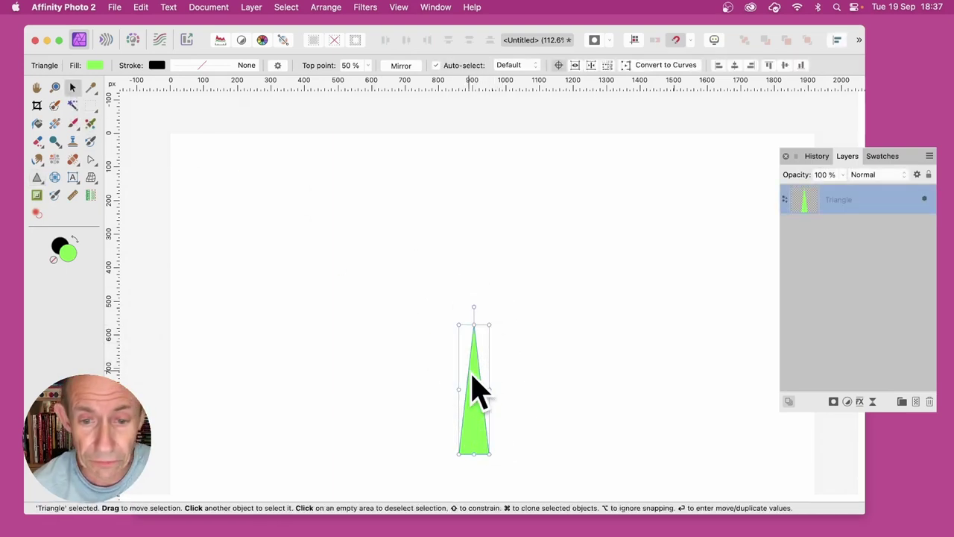
pyautogui.moveTo(473, 388); pyautogui.dragTo(472, 280)
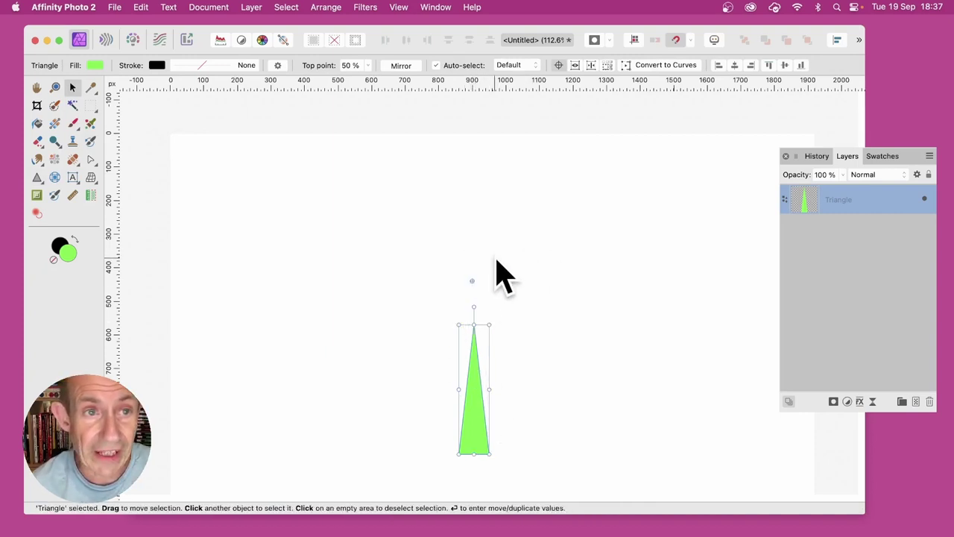
# Add a live Twirl filter (Angle 720°, Radius 288.2 px) and reposition its centre
pyautogui.click(252, 7)
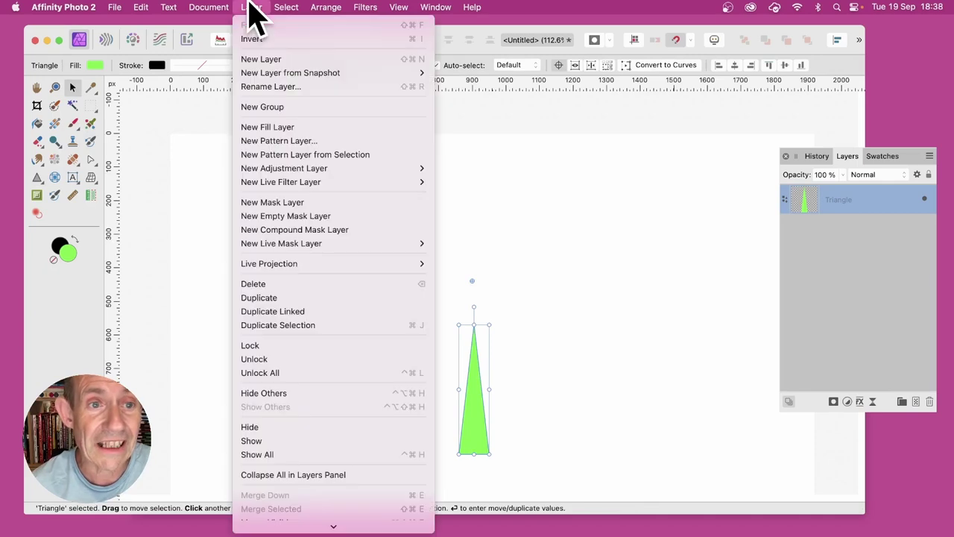
pyautogui.moveTo(272, 185)
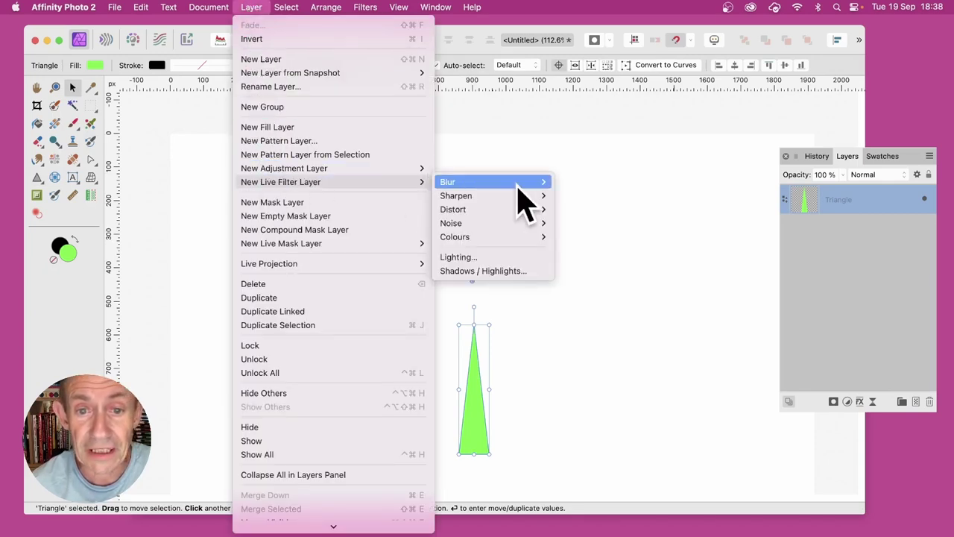
pyautogui.moveTo(514, 211)
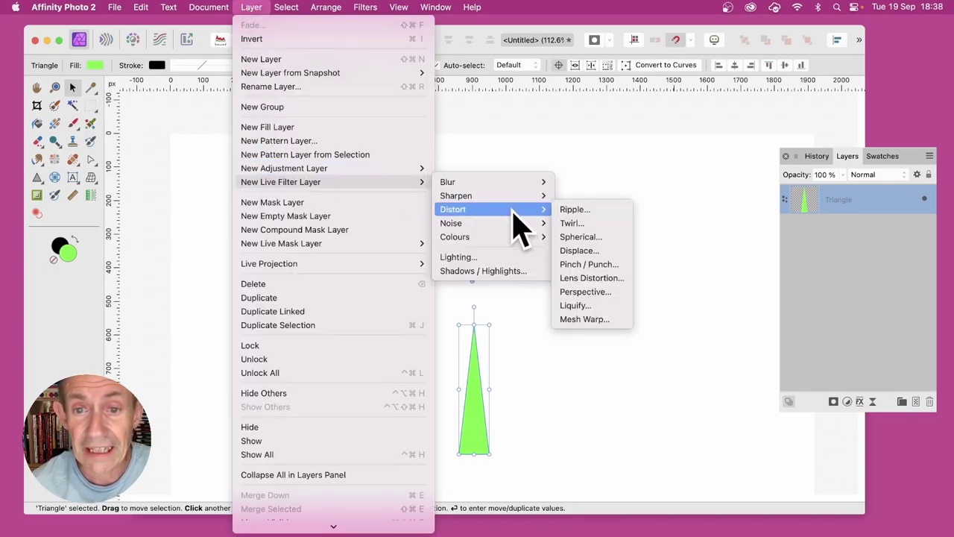
pyautogui.click(573, 223)
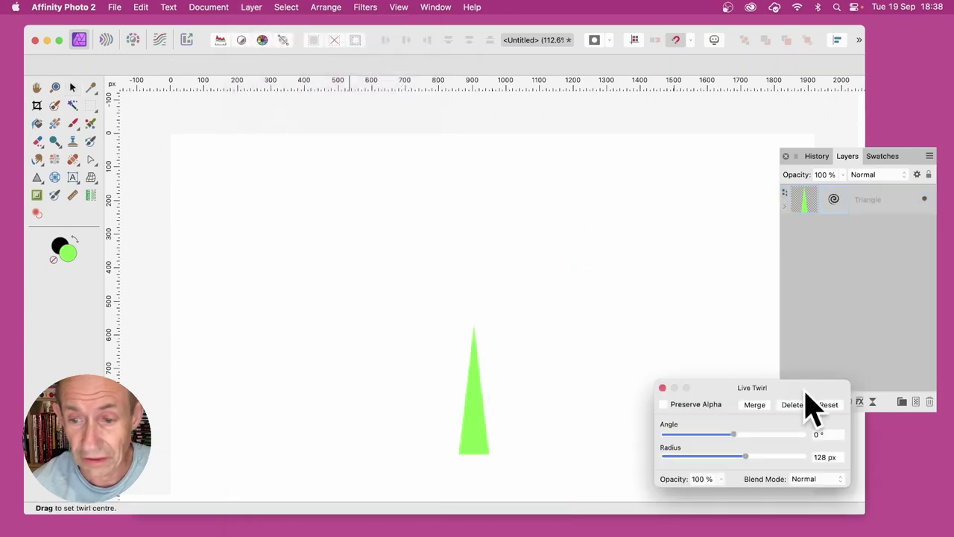
pyautogui.moveTo(730, 390); pyautogui.dragTo(616, 270)
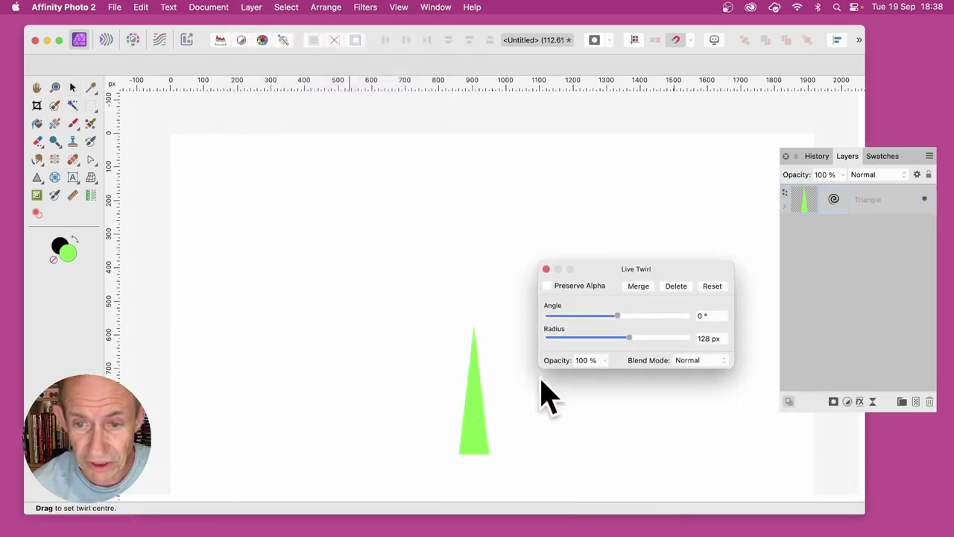
pyautogui.moveTo(618, 316); pyautogui.dragTo(702, 320)
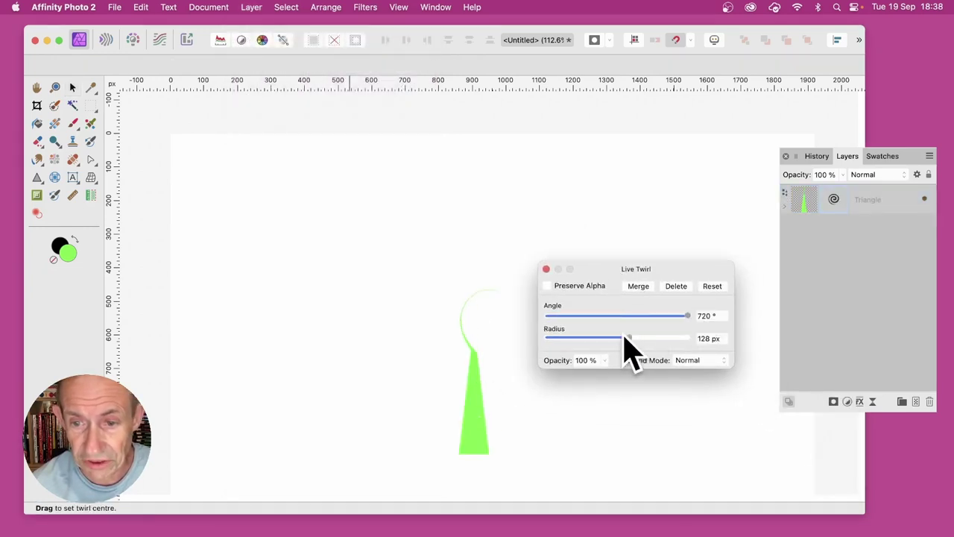
pyautogui.moveTo(628, 339); pyautogui.dragTo(650, 341)
pyautogui.moveTo(479, 425); pyautogui.dragTo(463, 371)
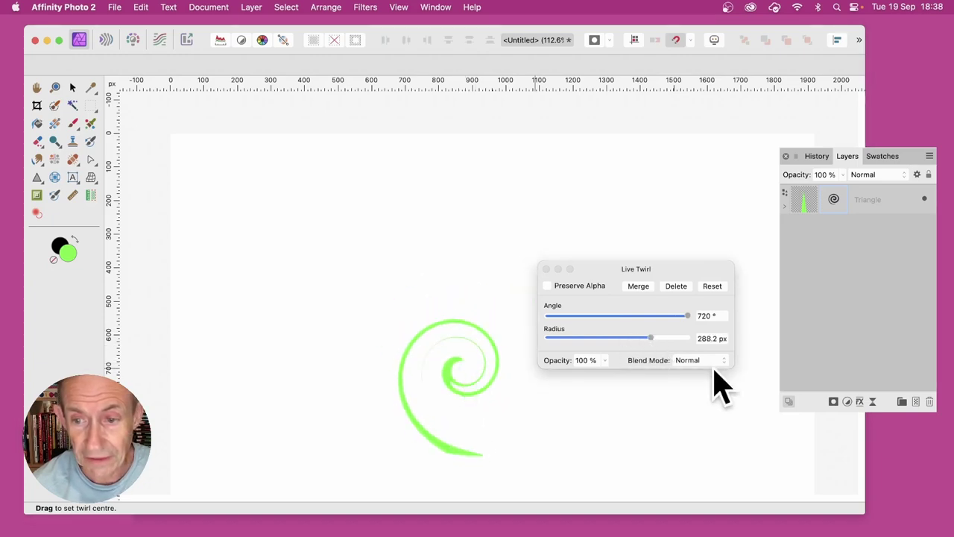
pyautogui.click(546, 269)
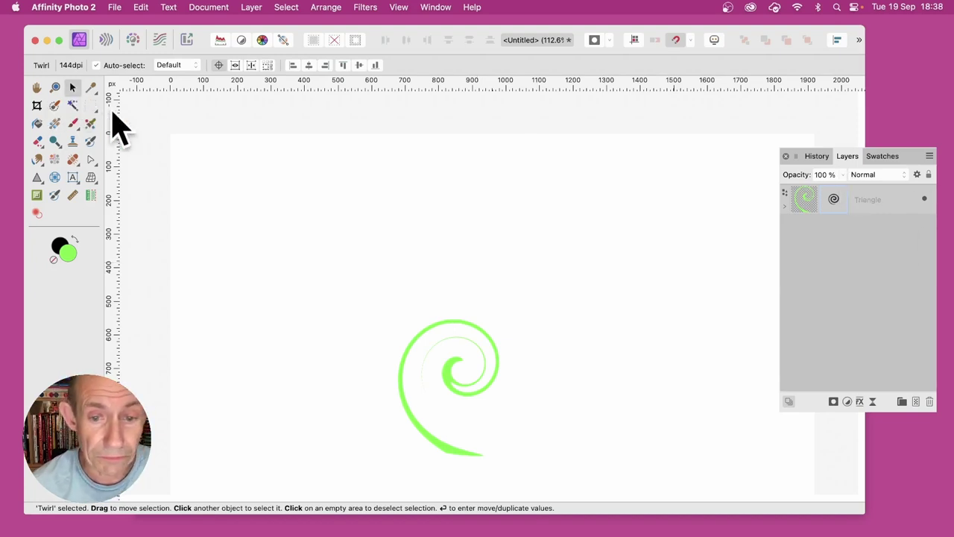
# Set Move/Duplicate on the Triangle layer to 10° rotation with 35 duplicate copies
pyautogui.click(869, 213)
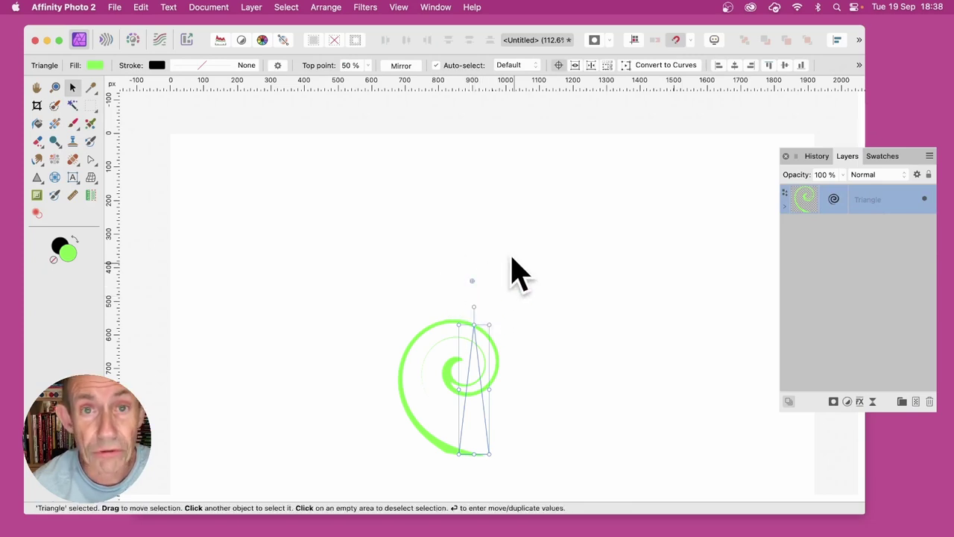
pyautogui.press('Return')
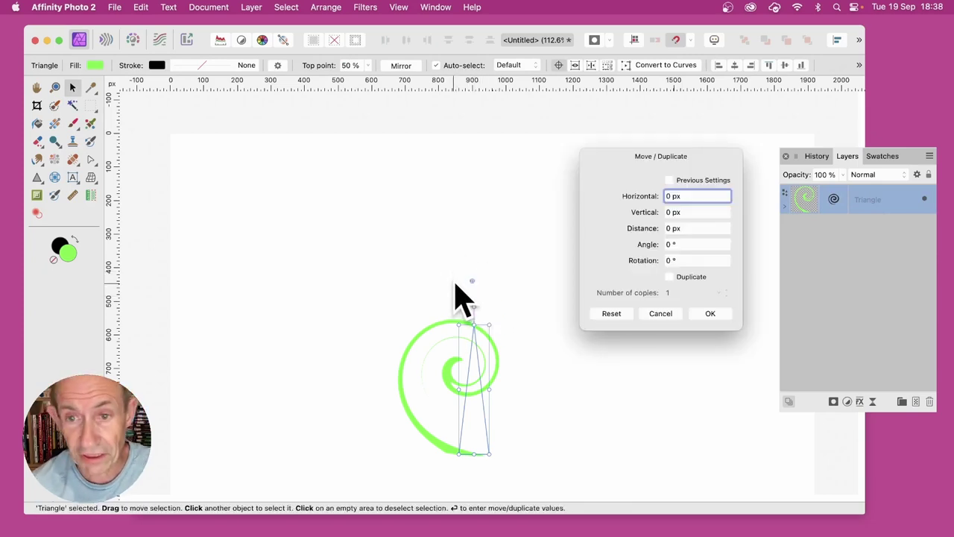
pyautogui.click(679, 262)
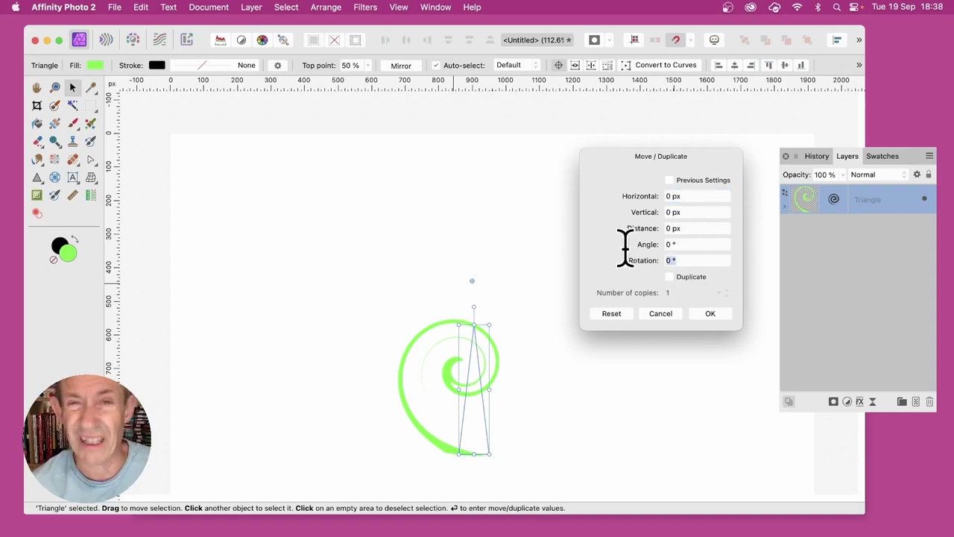
pyautogui.write('10')
pyautogui.press('Tab')
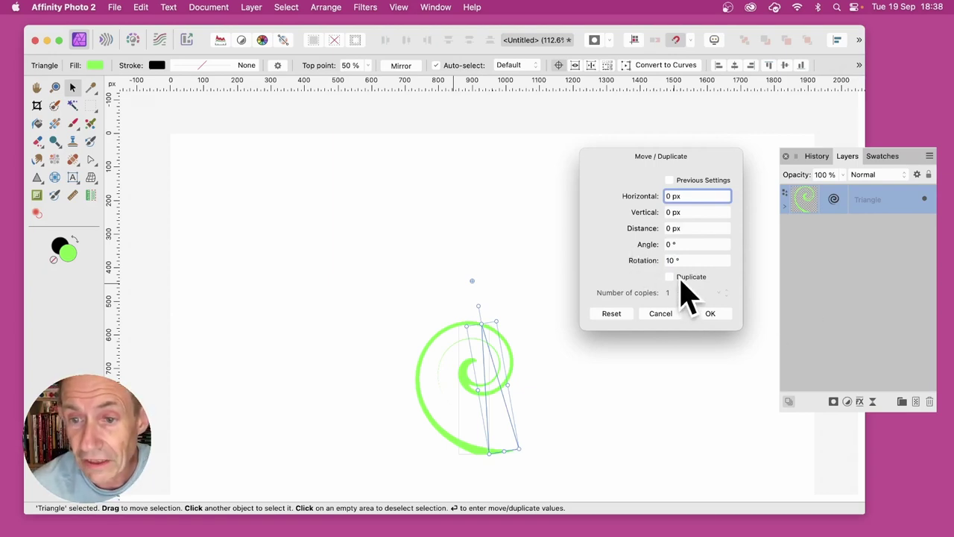
pyautogui.click(675, 276)
pyautogui.click(673, 293)
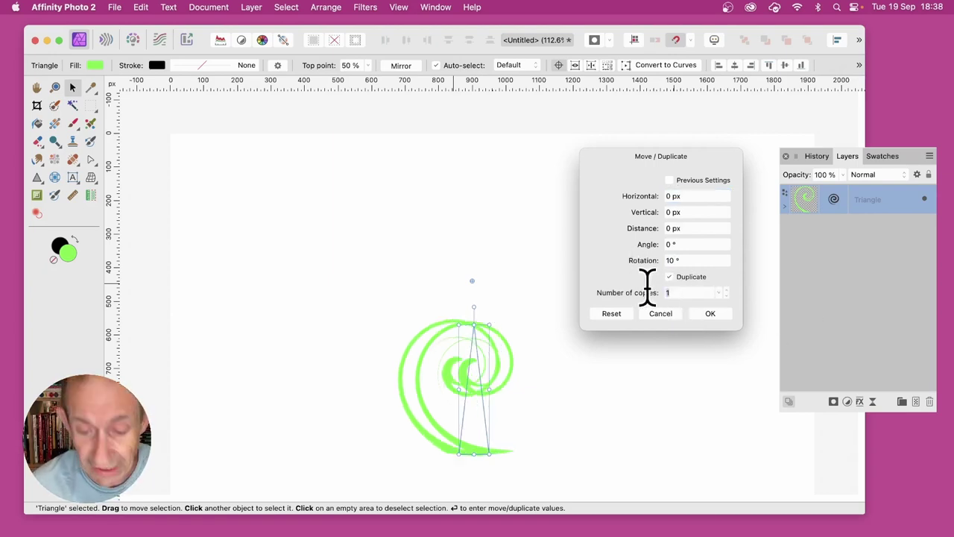
pyautogui.press('Tab')
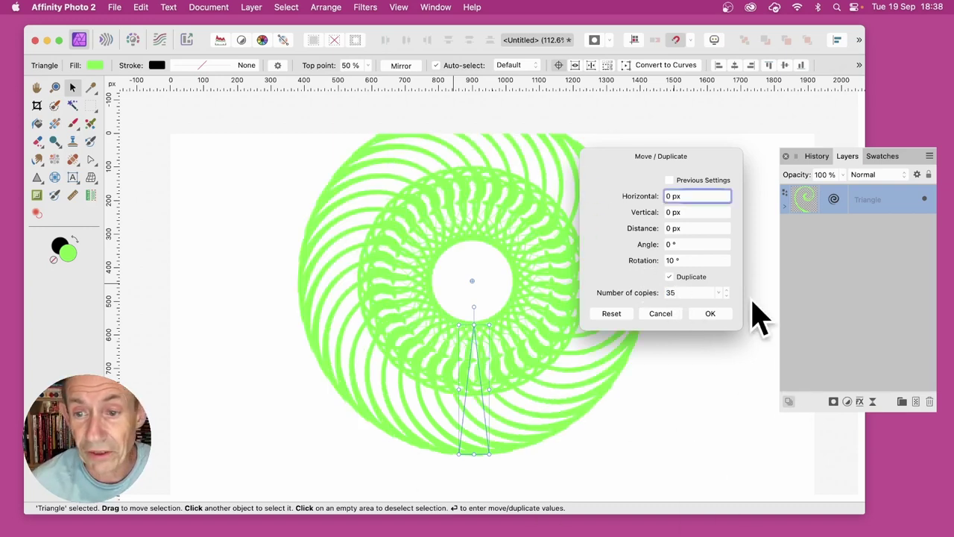
# Confirm the 35 copies, expand the top two Triangle layers and select the second's Twirl filter
pyautogui.click(710, 313)
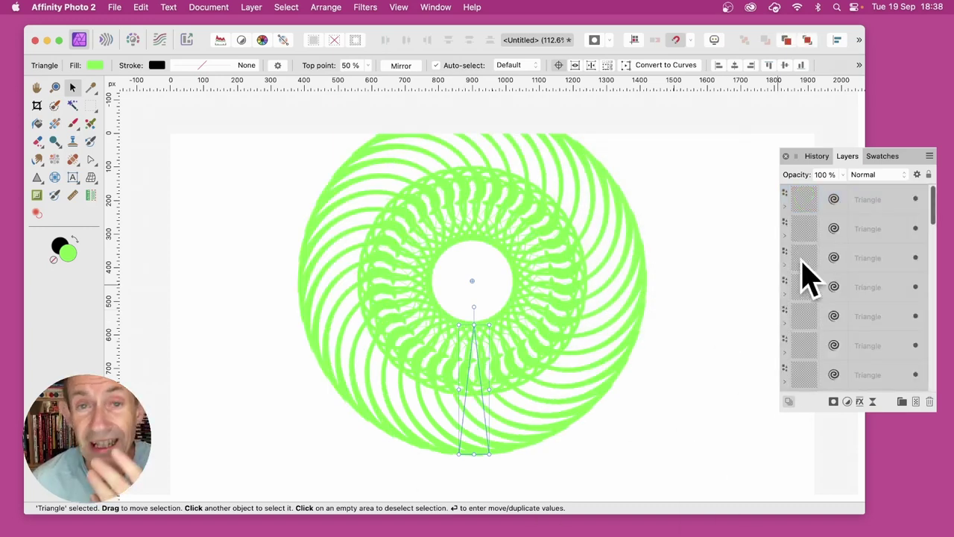
pyautogui.click(784, 204)
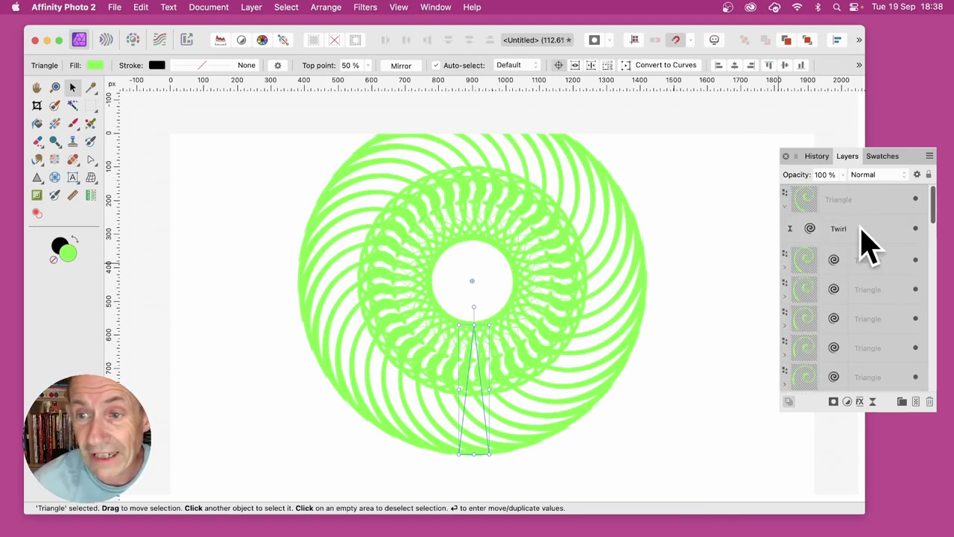
pyautogui.click(785, 265)
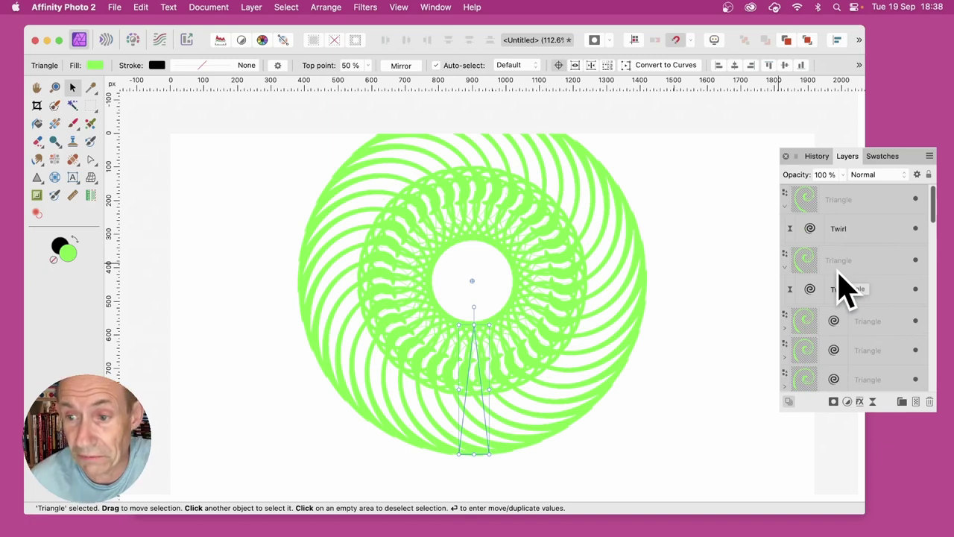
pyautogui.click(836, 292)
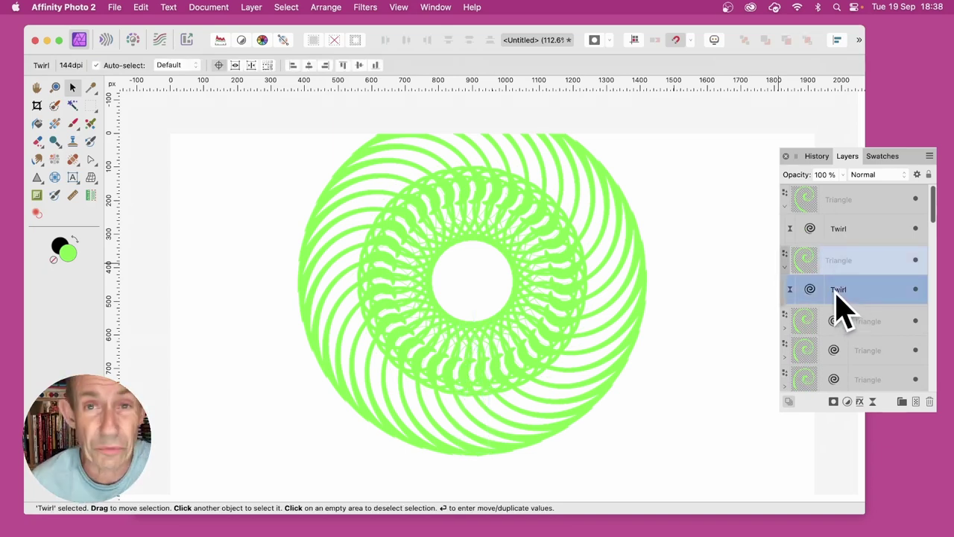